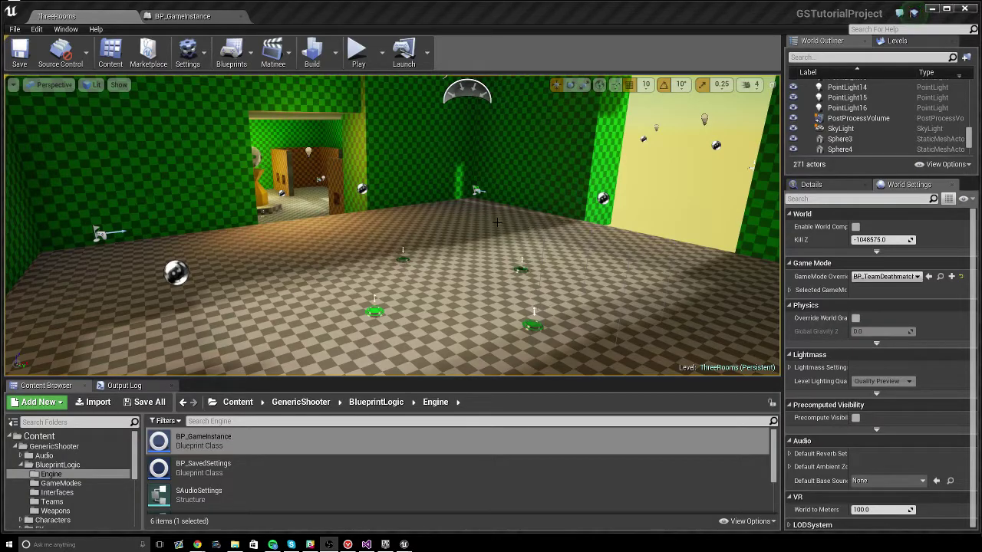
Step: Open BP_GameInstance from the Content Browser's GenericShooter > BlueprintLogic > Engine folder
right_click_drag(539, 228, 440, 241)
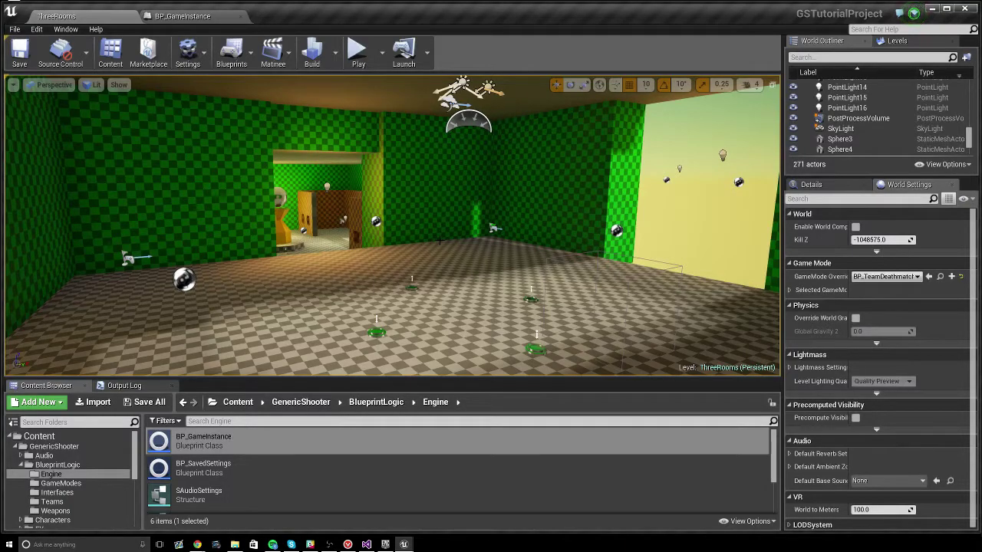
right_click_drag(439, 242, 447, 234)
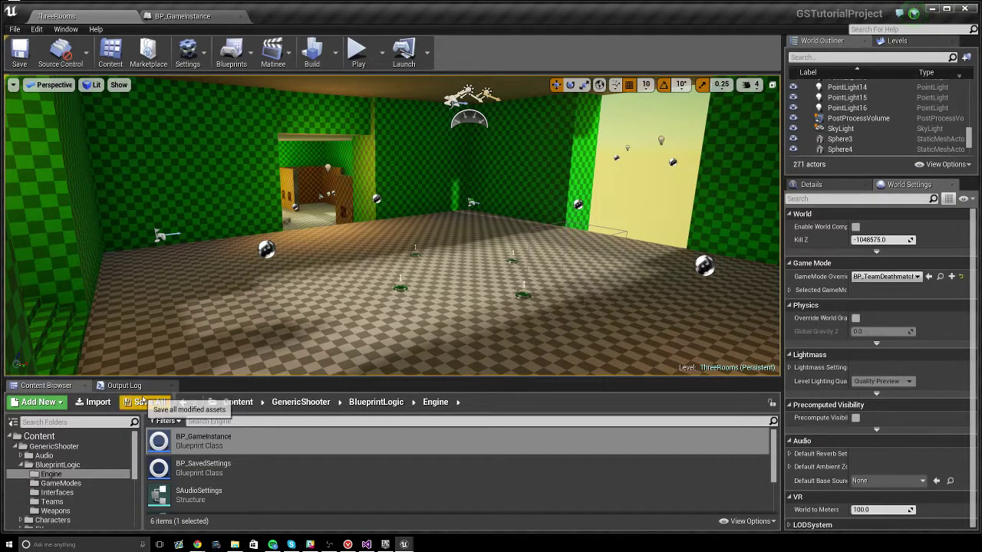
left_click(75, 447)
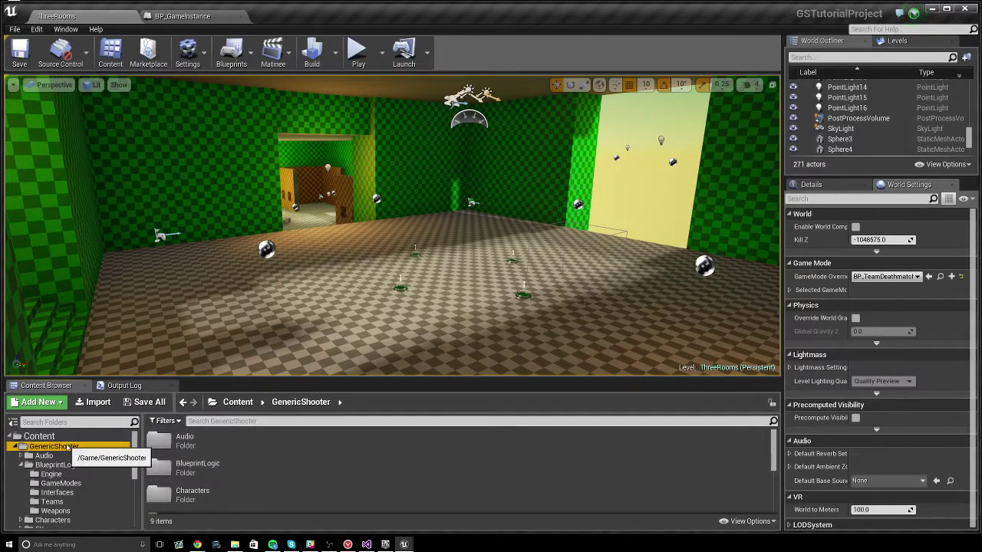
left_click(74, 466)
double_click(201, 449)
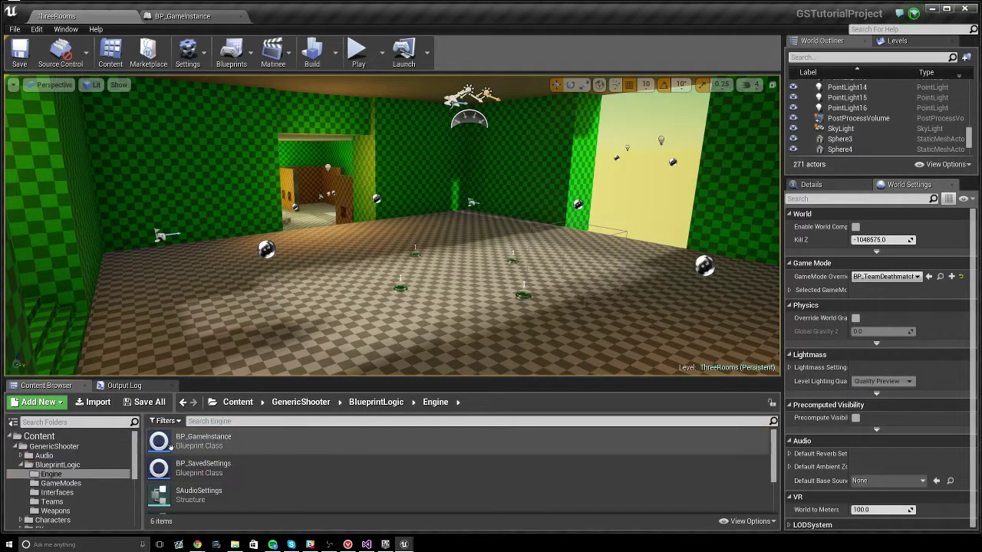
double_click(202, 453)
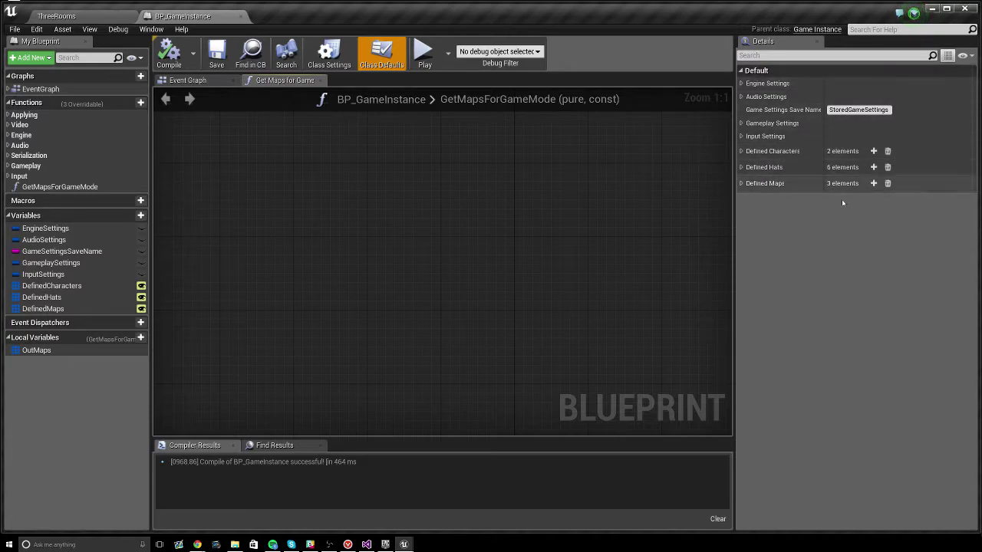
Step: Add Defined Maps element 3 with DisplayName '3 Rooms' and URL 'ThreeRooms'
left_click(741, 184)
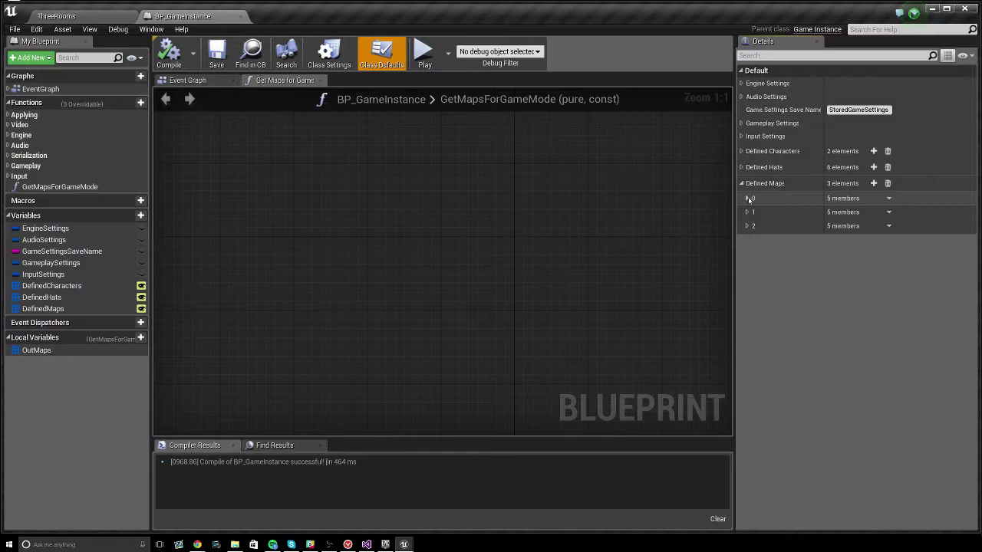
left_click(747, 198)
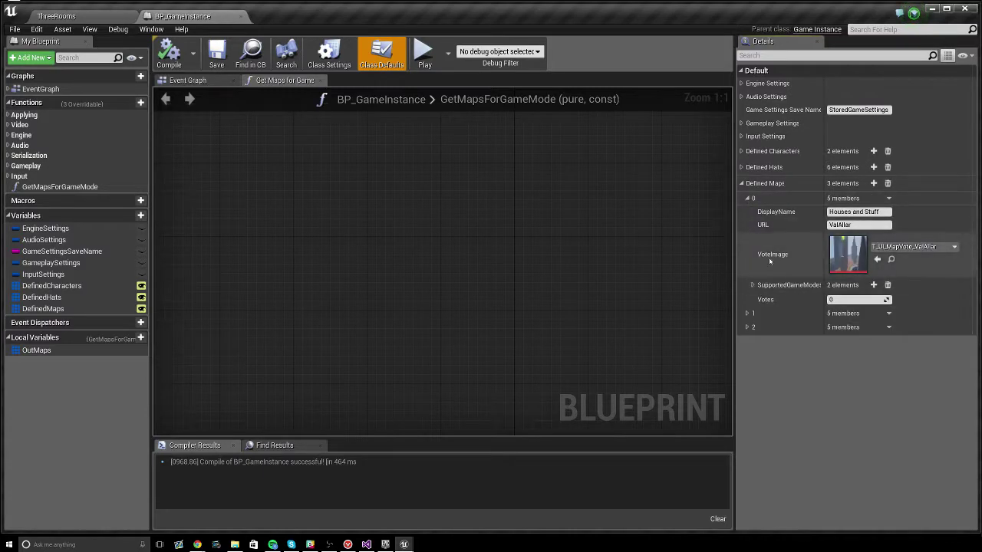
left_click(748, 199)
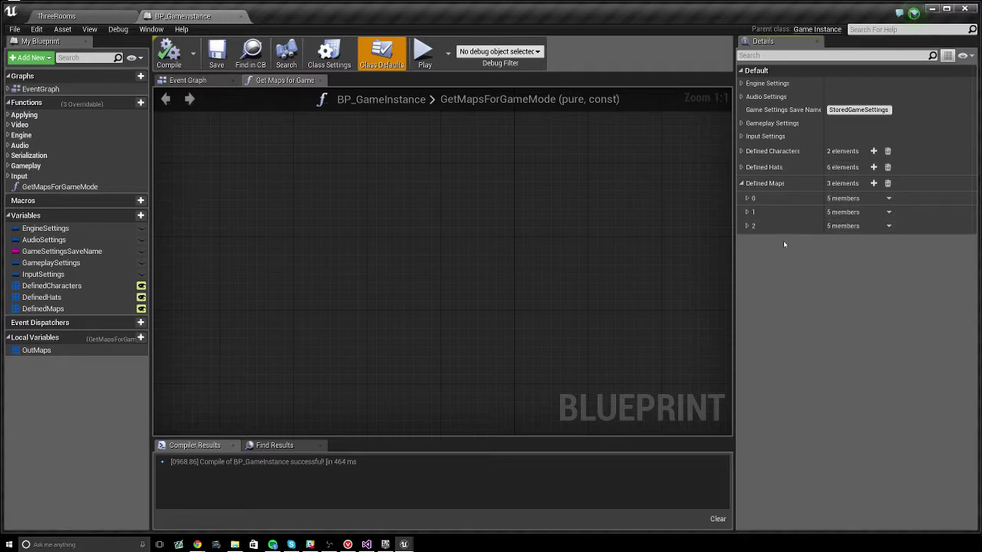
left_click(874, 183)
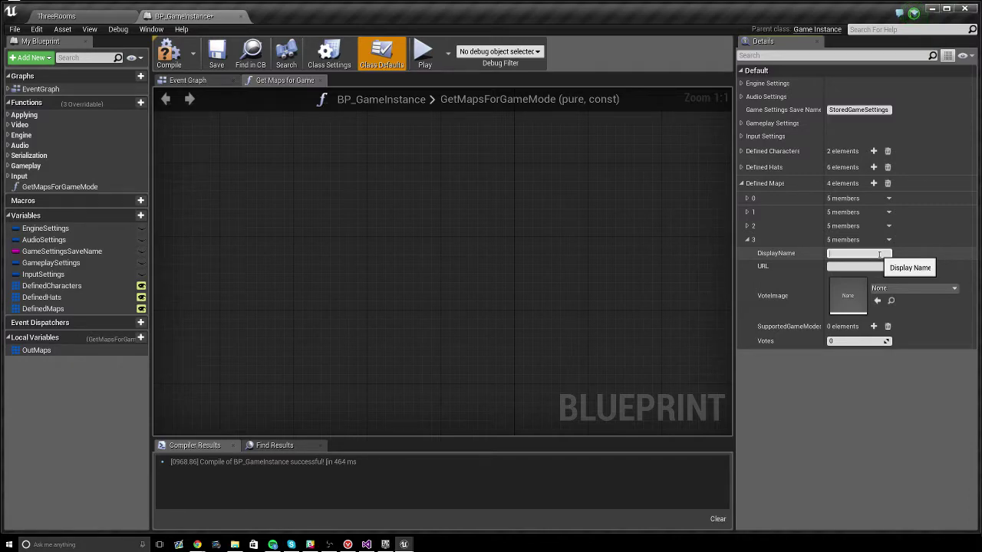
type("3 Rooms")
left_click(841, 267)
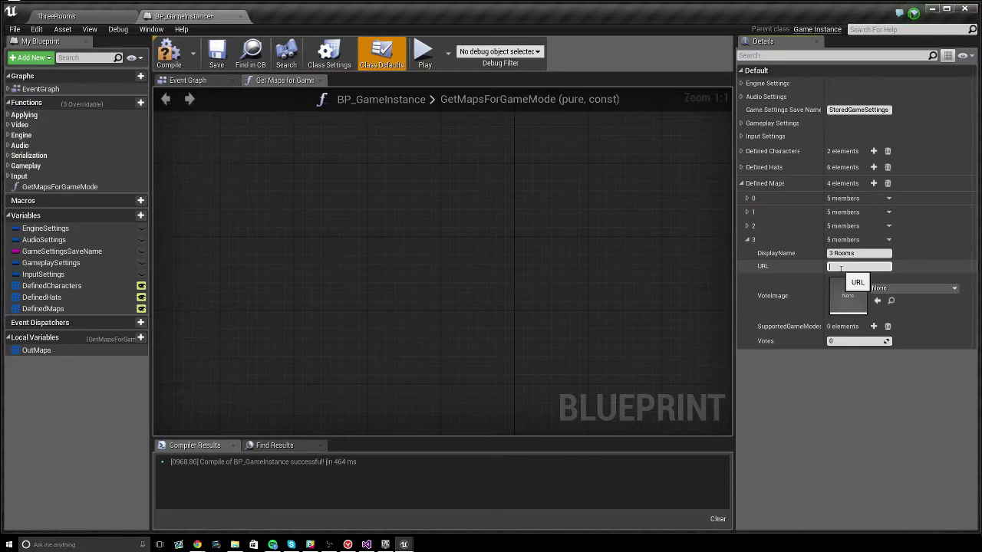
type("ThreeRooms")
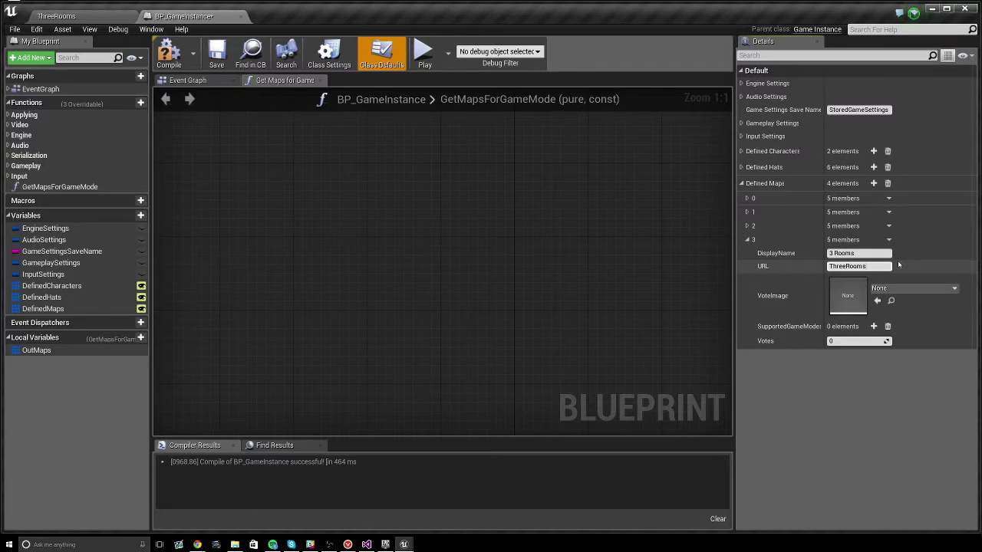
Step: Copy element 2's T_UI_MapVote_Stairmaster VoteImage and paste it into the 3 Rooms entry
left_click(913, 289)
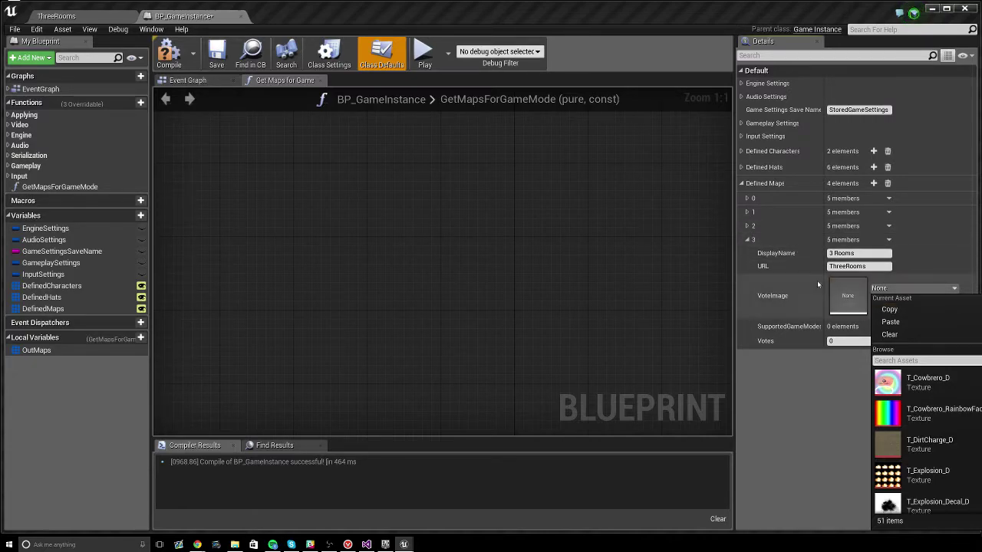
left_click(752, 225)
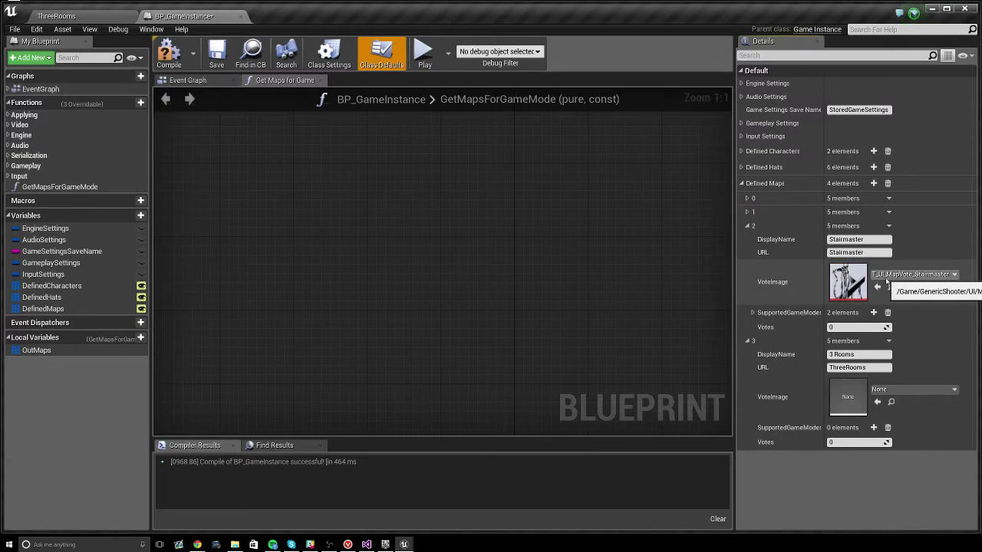
left_click(887, 283)
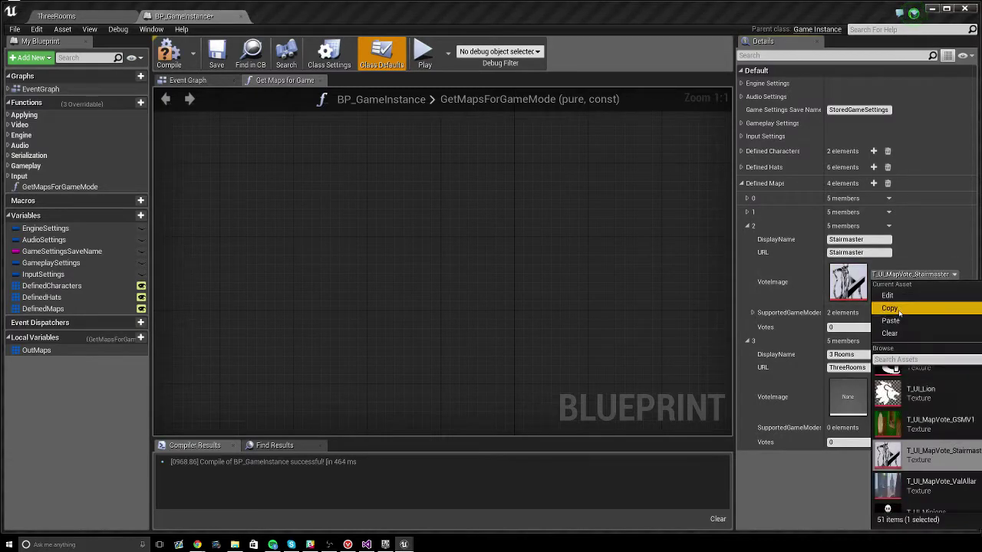
key("Escape")
left_click(748, 226)
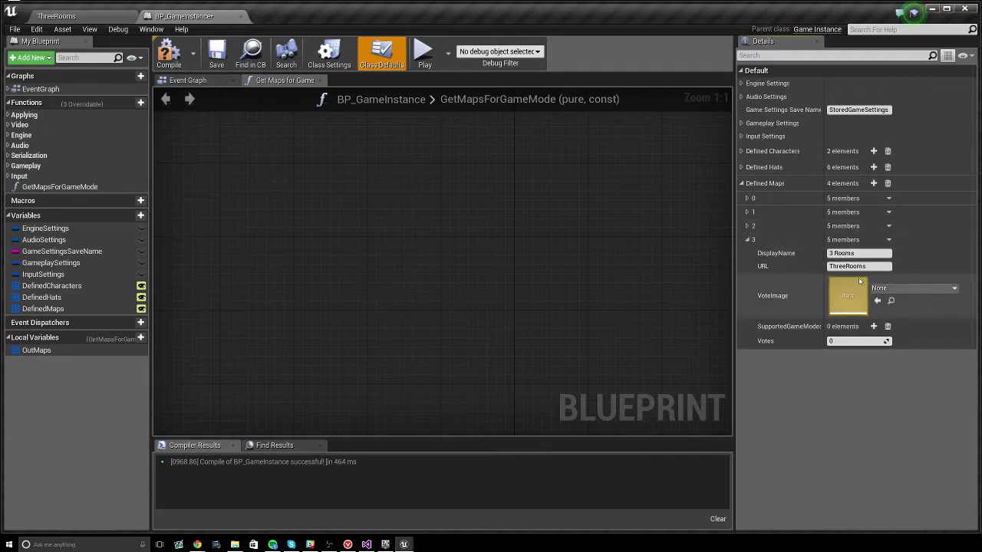
left_click(913, 288)
left_click(890, 320)
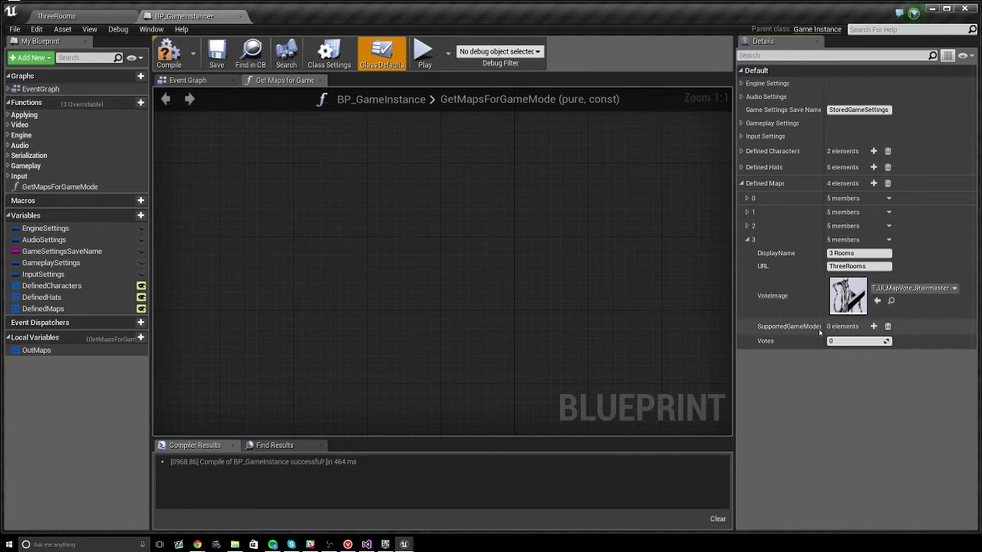
Step: Add two SupportedGameModes slots for 3 Rooms, set to BP_TeamDeathmatch and BP_Deathmatch
left_click(873, 326)
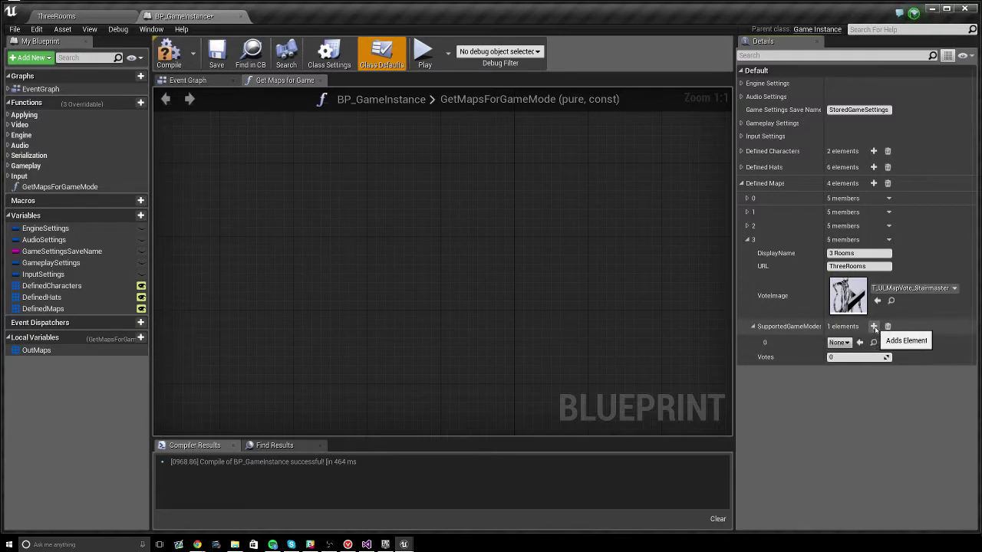
left_click(873, 326)
left_click(838, 342)
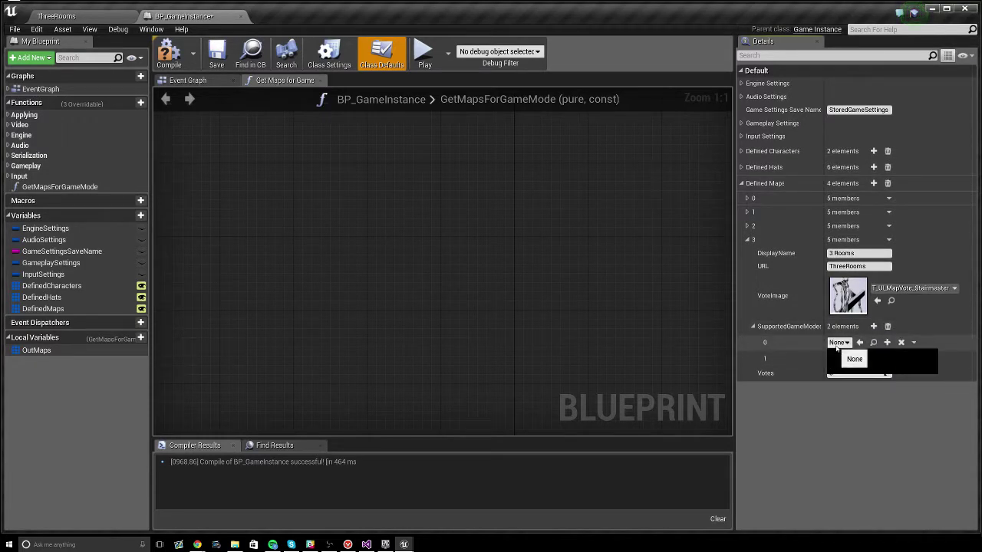
left_click(857, 388)
left_click(838, 359)
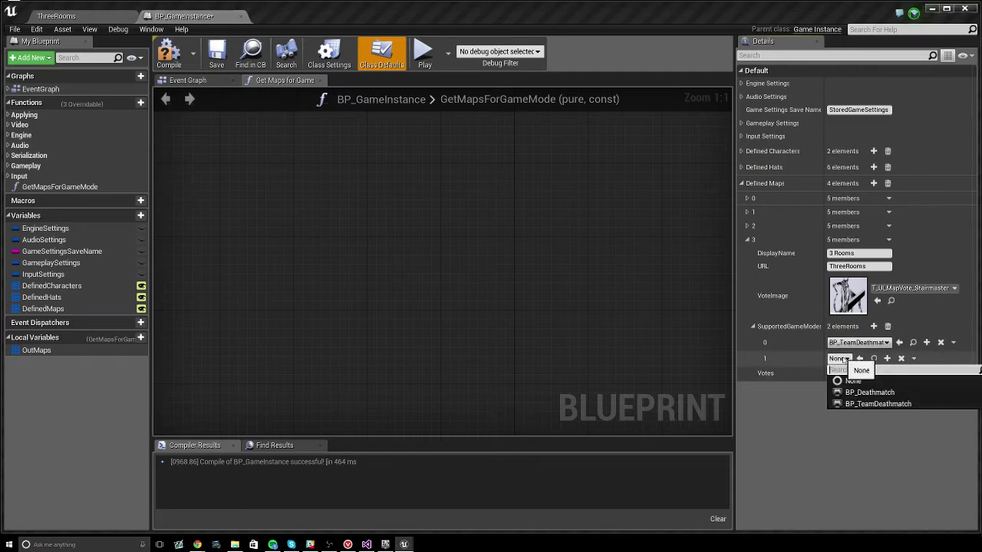
left_click(852, 393)
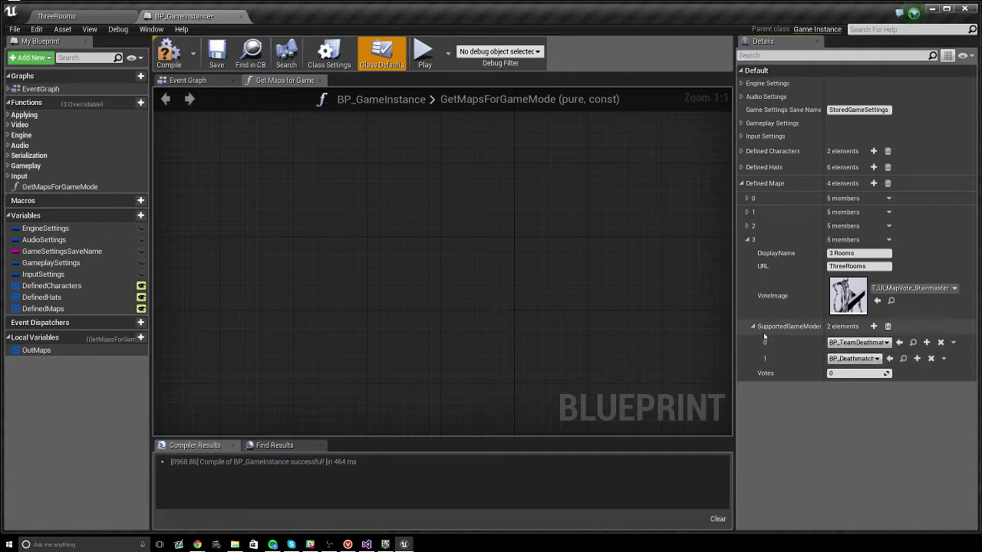
left_click(841, 374)
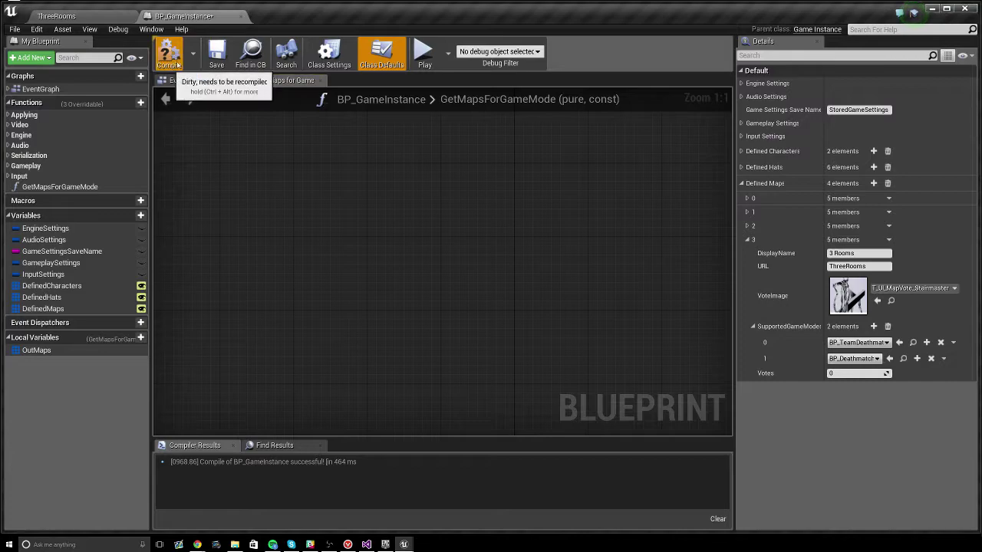
Step: Compile and close BP_GameInstance, then open Project Settings at the Packaging maps list
left_click(217, 53)
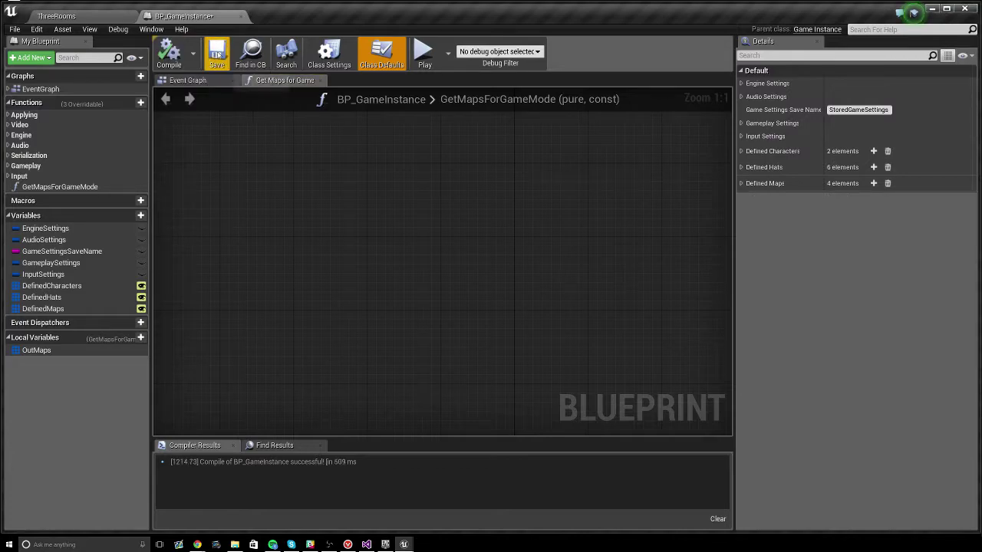
left_click(241, 16)
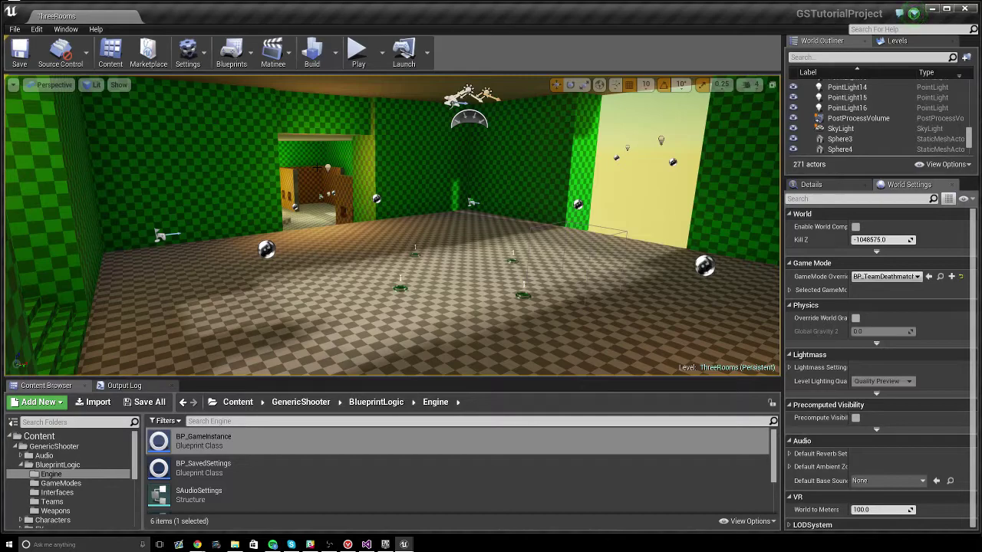
left_click(37, 31)
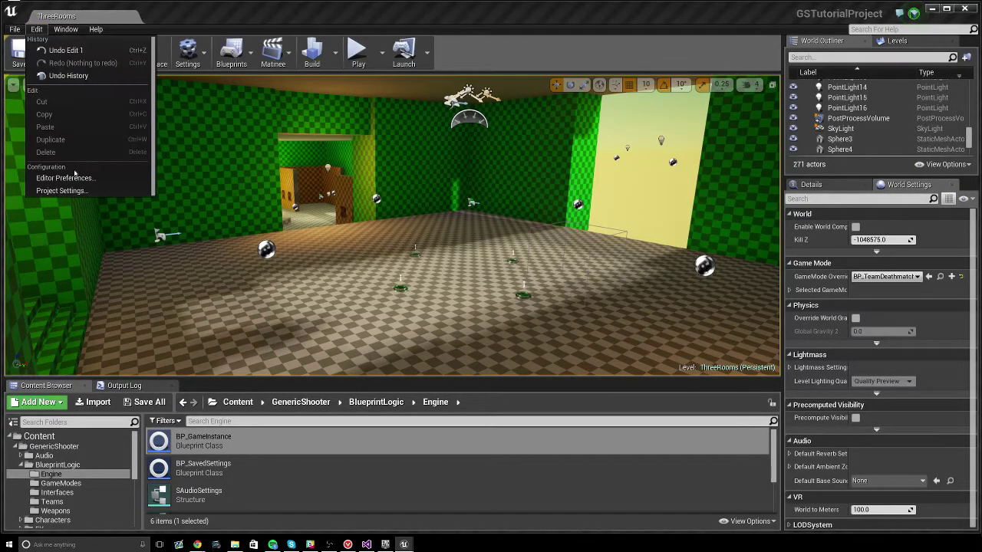
left_click(53, 190)
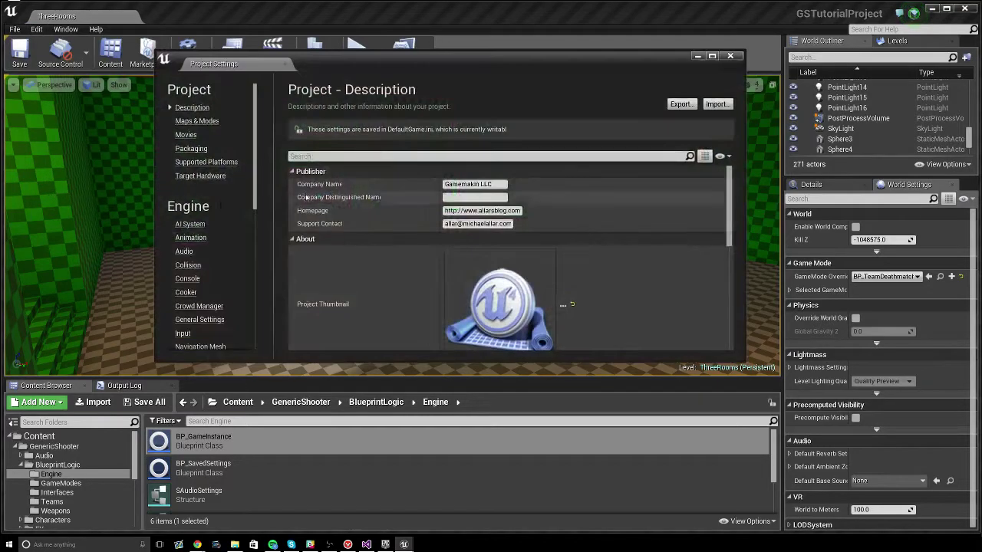
left_click(201, 151)
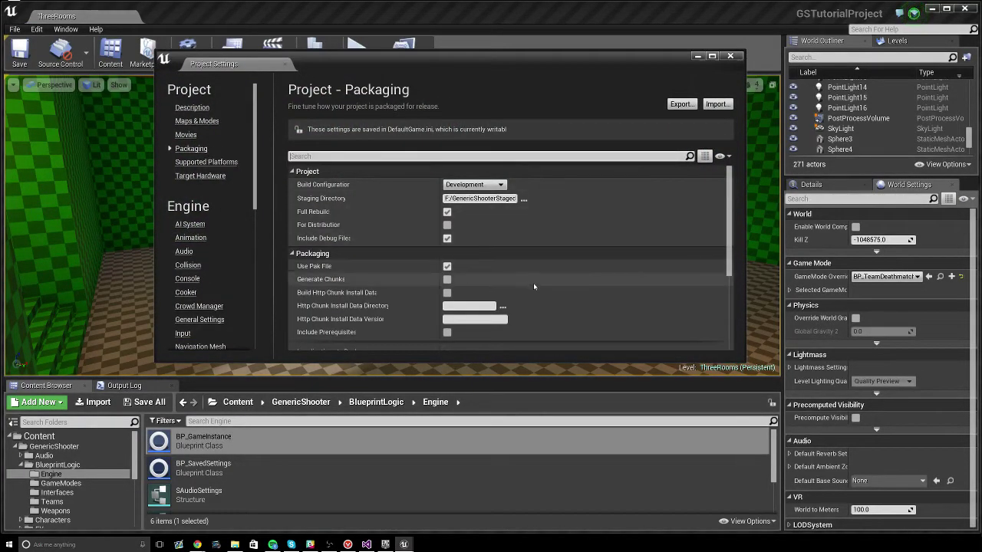
scroll(481, 307, "down", 2)
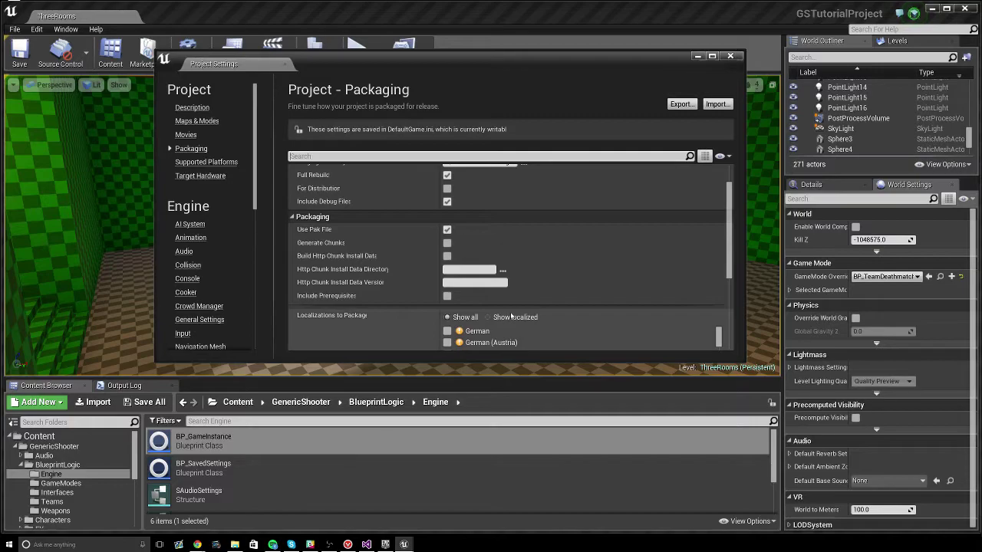
scroll(507, 314, "up", 2)
scroll(368, 273, "down", 2)
scroll(367, 272, "down", 10)
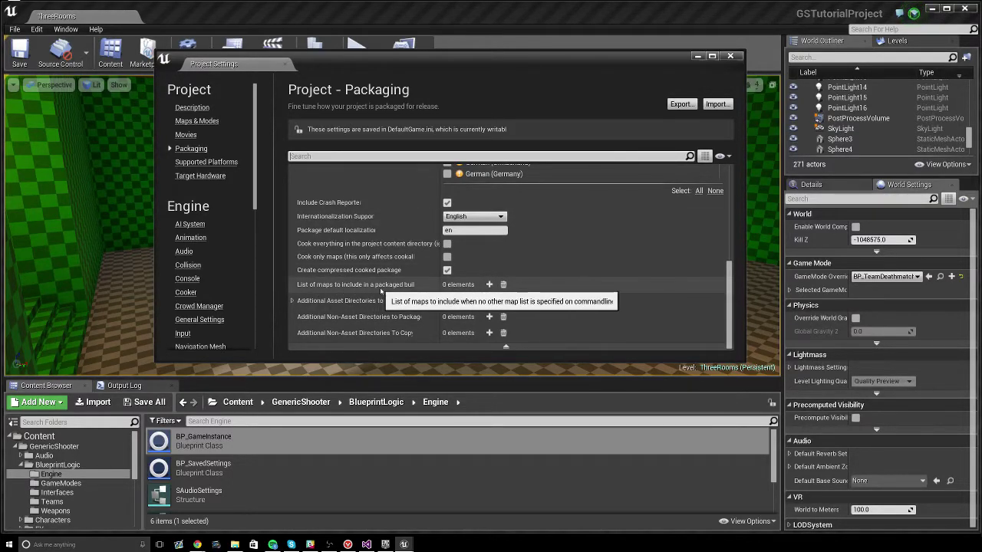
Step: Add empty entries to the packaged maps list and set entry 0 to FiveRooms
left_click(489, 285)
left_click(489, 285)
left_click(489, 285)
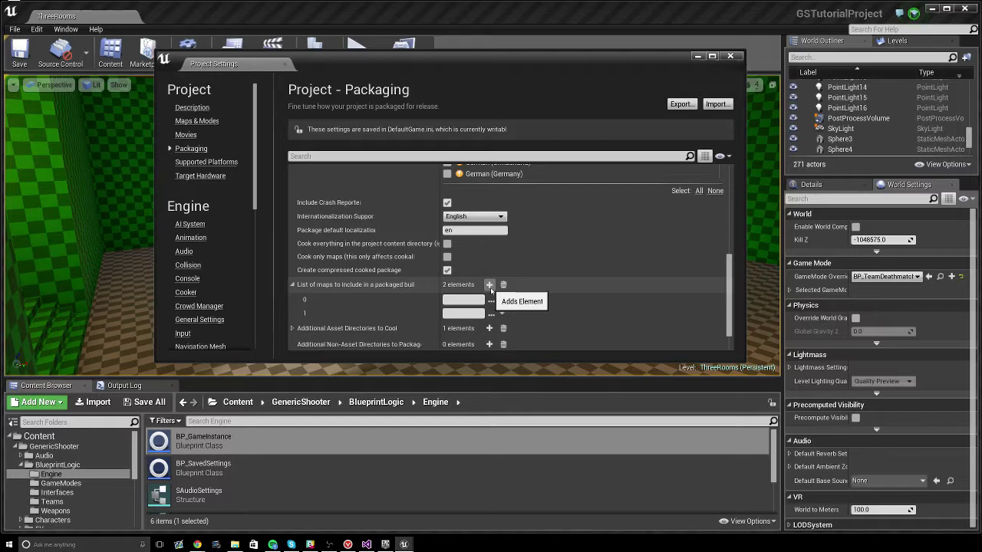
left_click(490, 285)
left_click(490, 284)
scroll(491, 289, "down", 3)
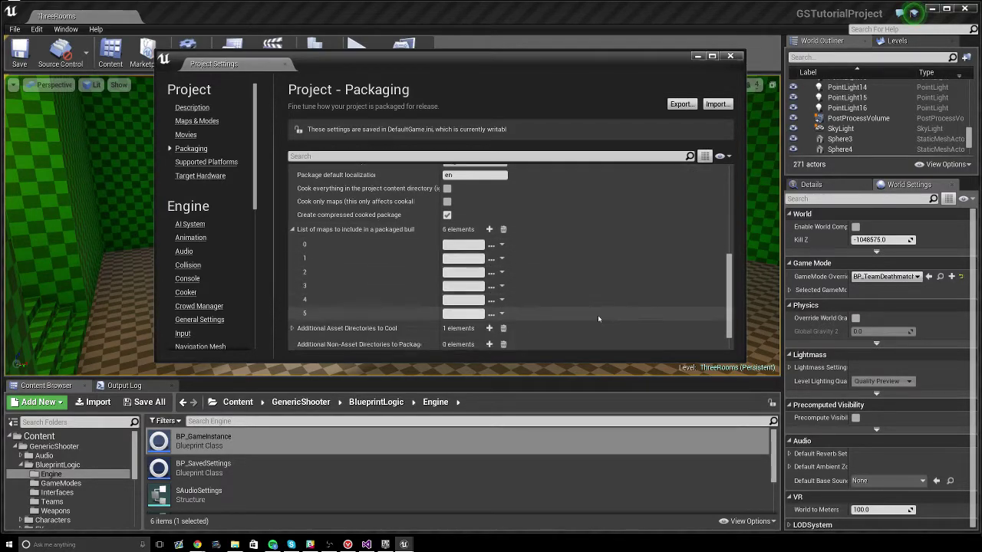
left_click(491, 247)
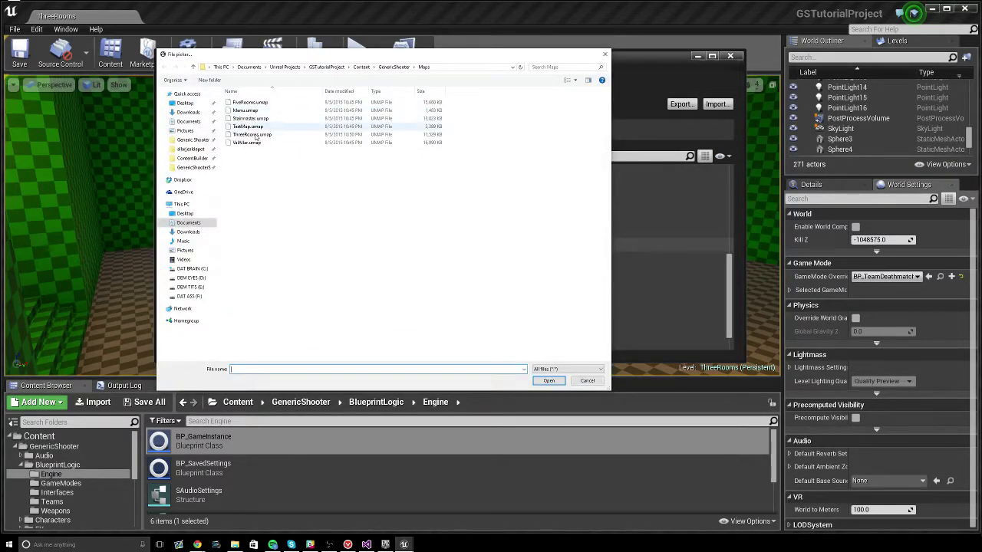
left_click(259, 102)
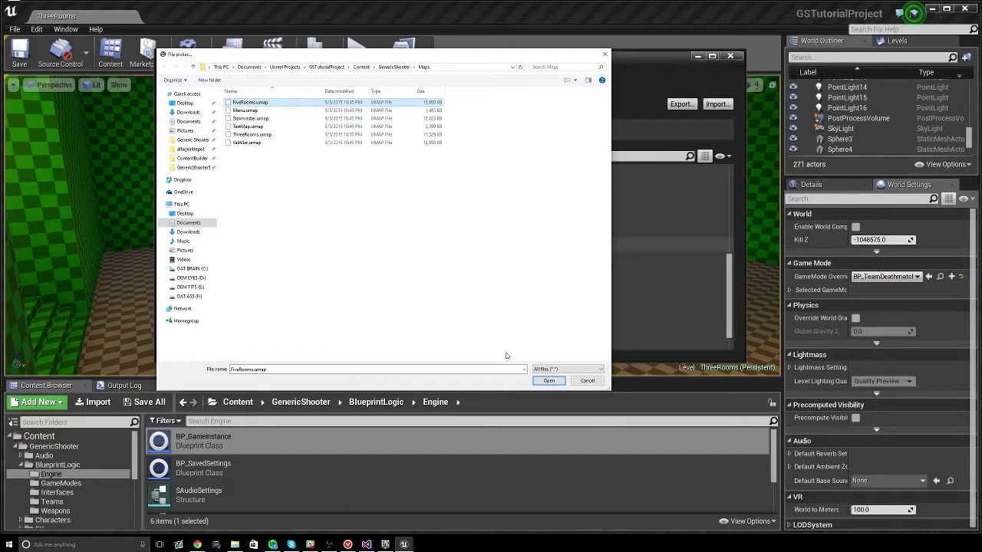
left_click(549, 381)
Step: Set map entries 1–3 to Menu, Stairmaster and TestMap
left_click(501, 259)
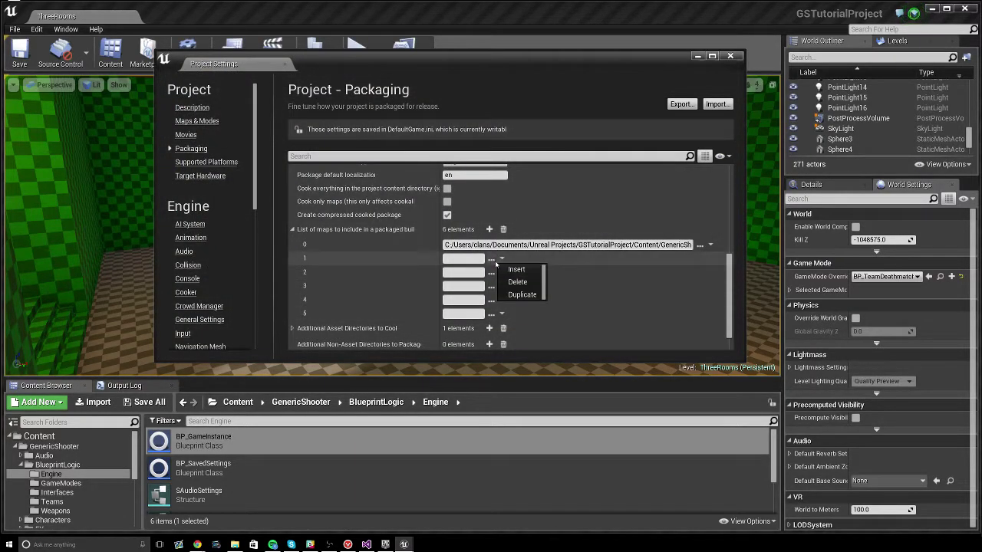
left_click(489, 260)
left_click(261, 111)
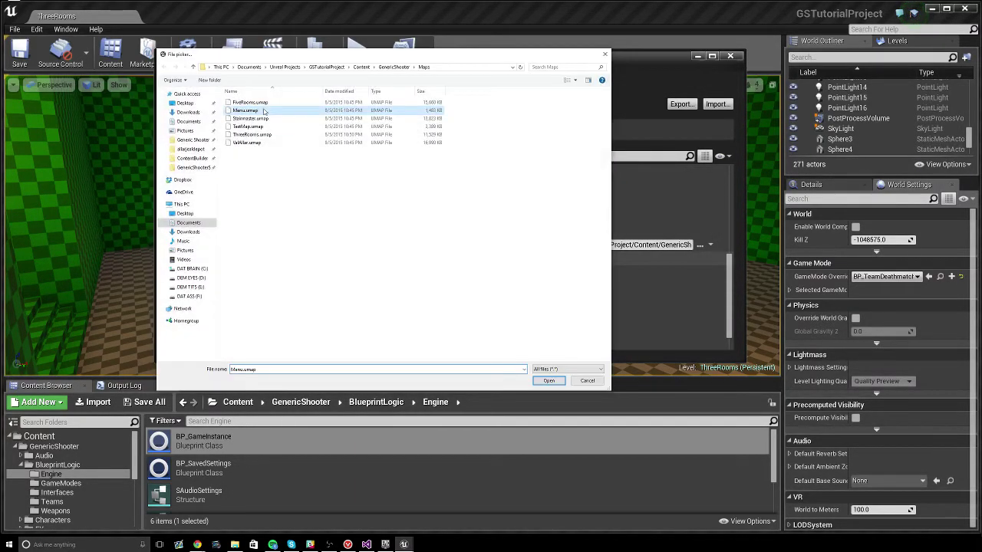
left_click(549, 381)
left_click(491, 274)
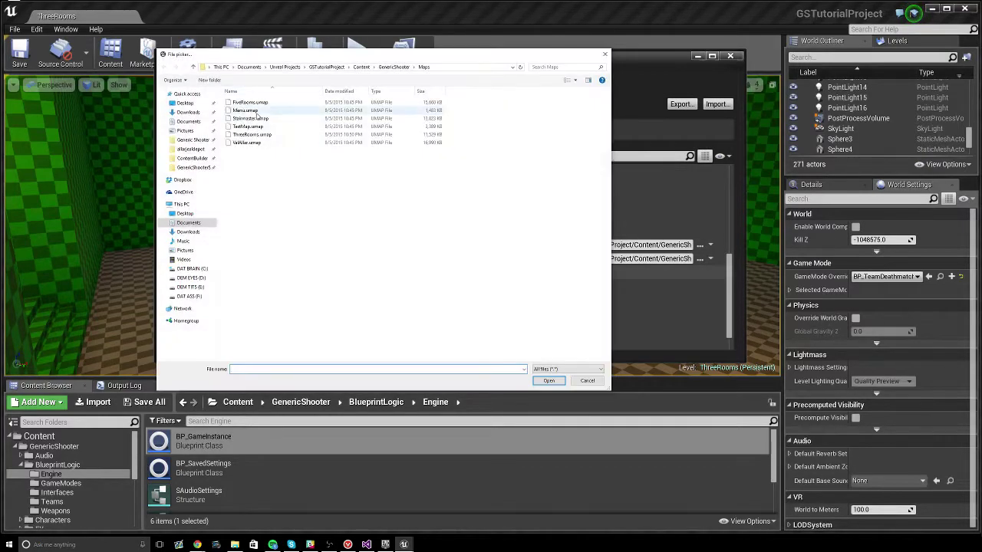
left_click(250, 118)
left_click(549, 380)
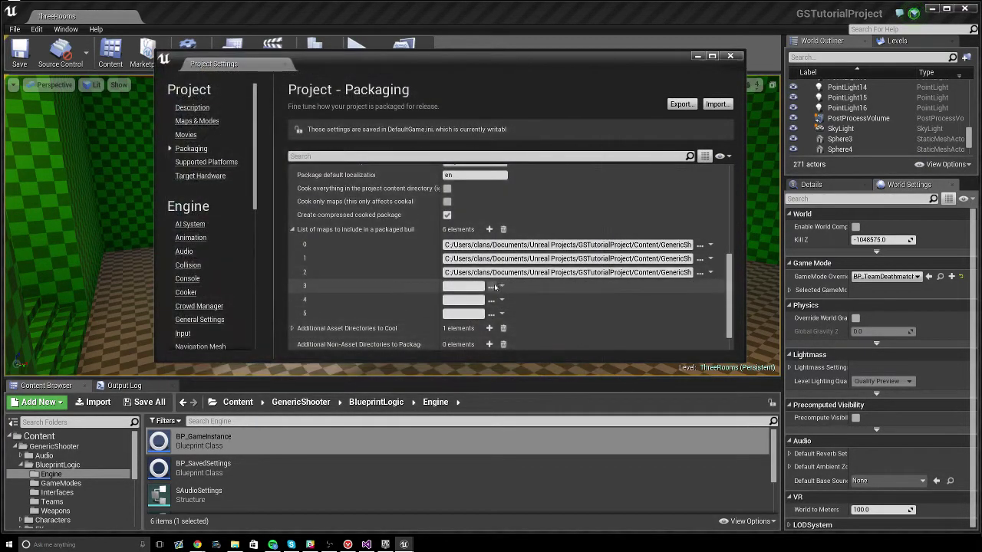
left_click(700, 273)
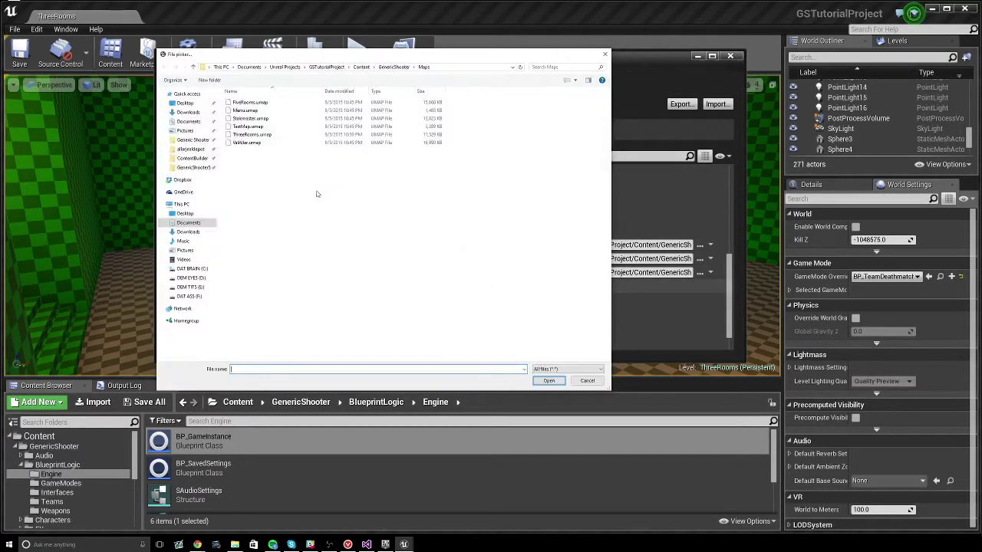
double_click(259, 148)
Step: Fill entry 4 with another map, set entry 5 to ValAltar, and collapse the list
left_click(670, 273)
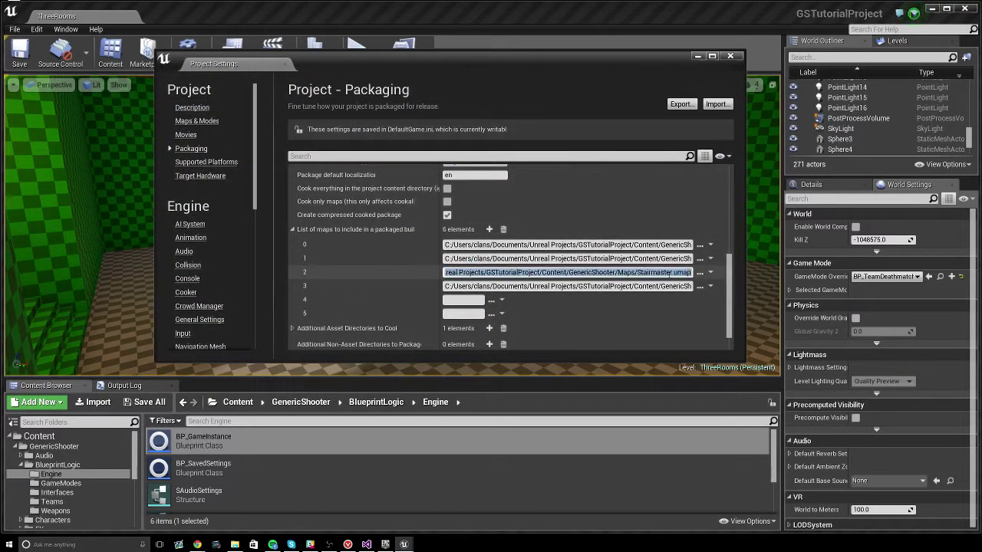
left_click(652, 286)
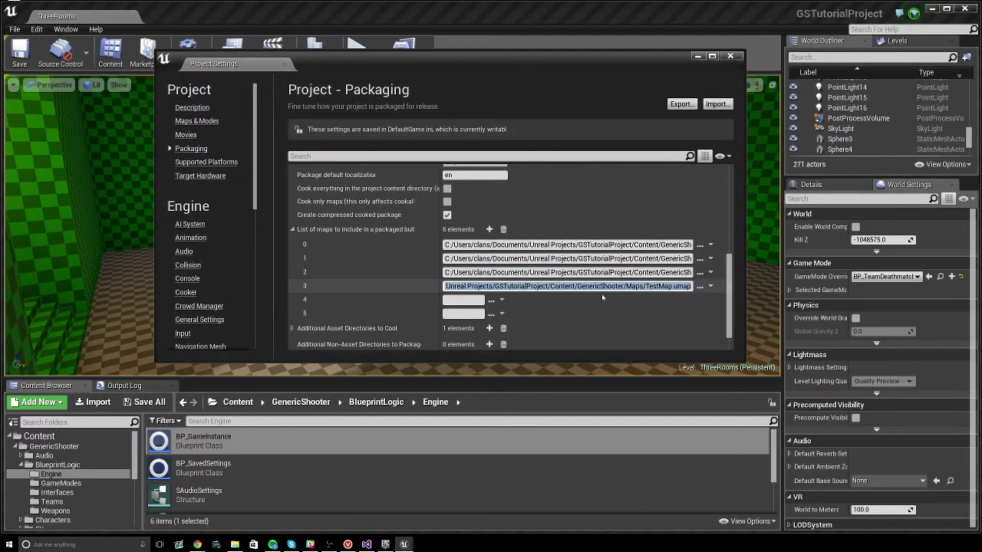
left_click(491, 301)
double_click(261, 135)
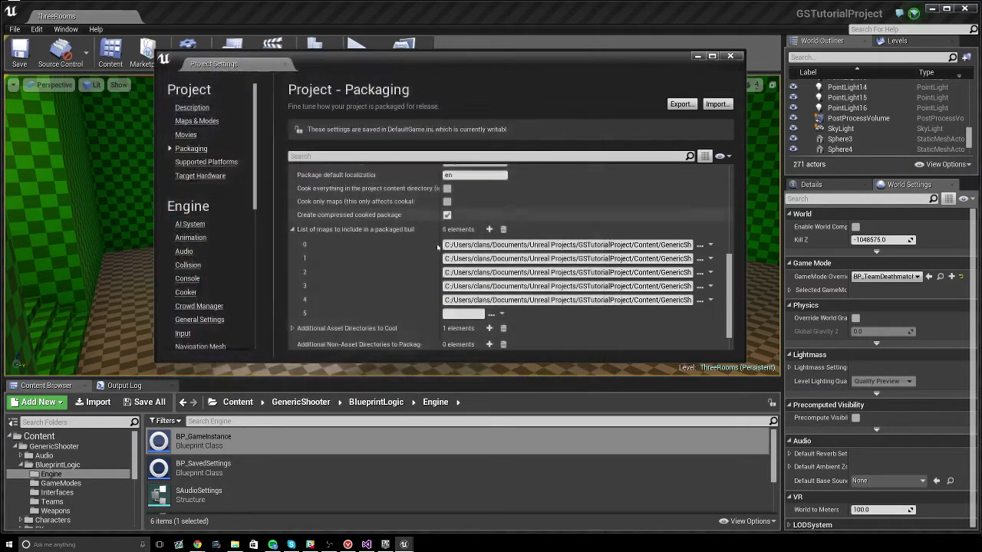
left_click(491, 314)
left_click(247, 142)
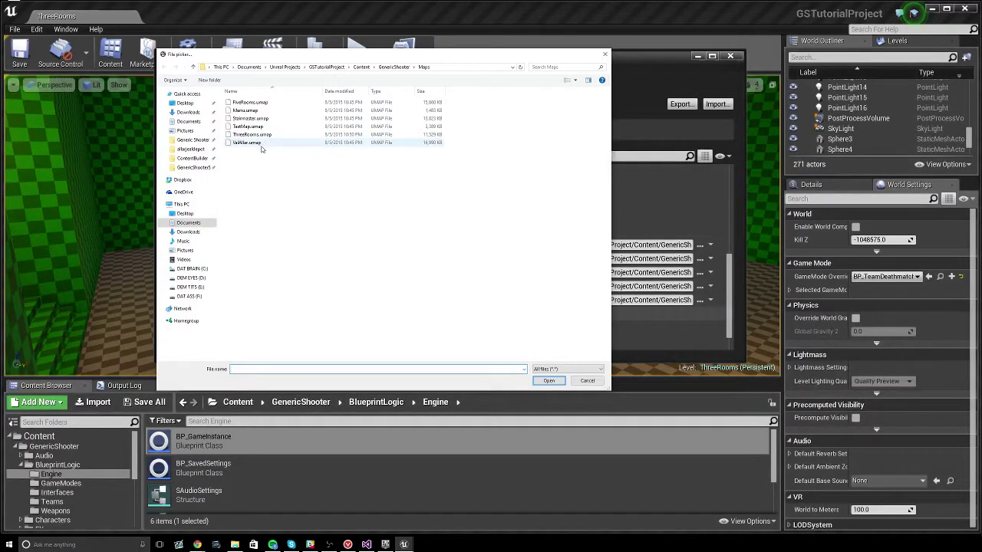
left_click(549, 381)
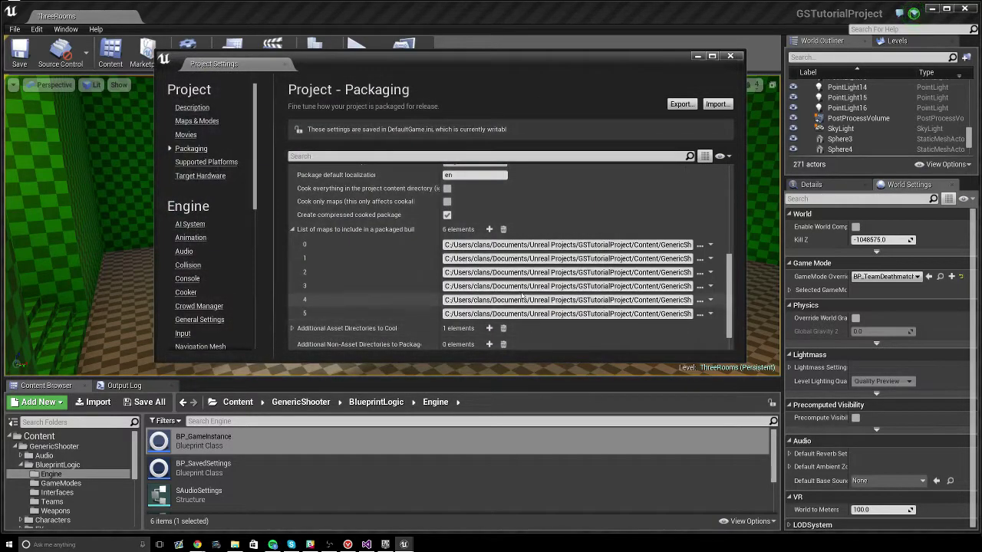
left_click(293, 230)
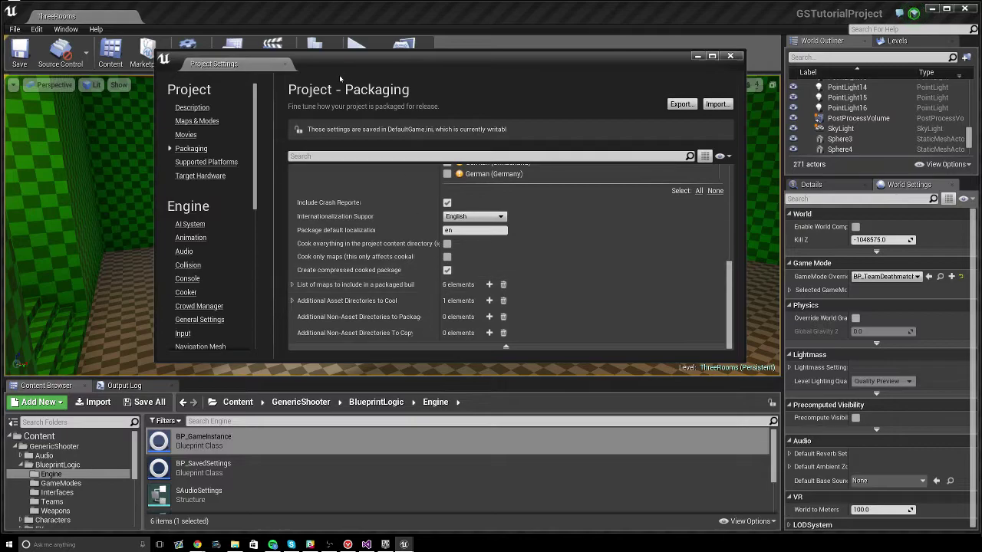
Step: Close Project Settings and choose File > Package Project > Windows (64-bit)
left_click(286, 63)
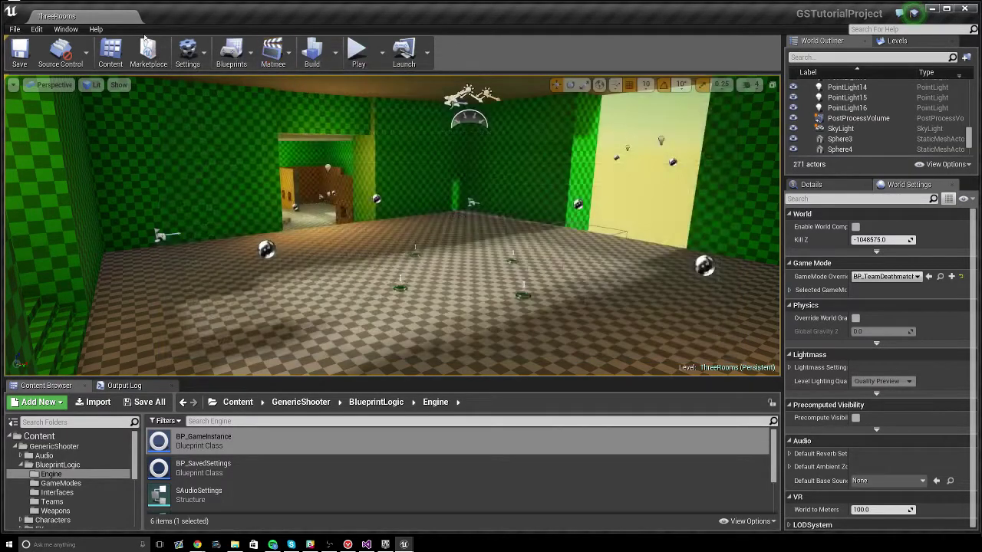
left_click(15, 29)
mouse_move(77, 215)
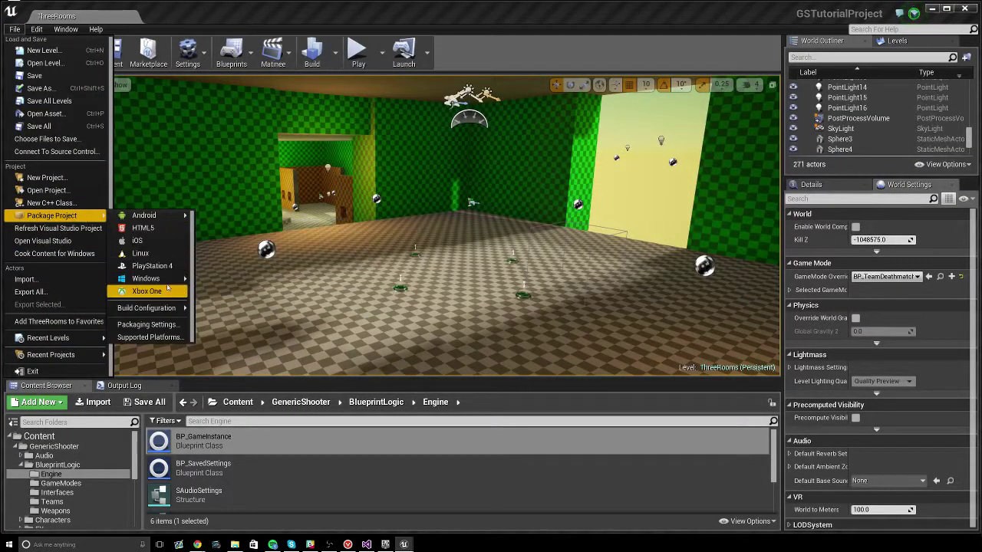
mouse_move(169, 280)
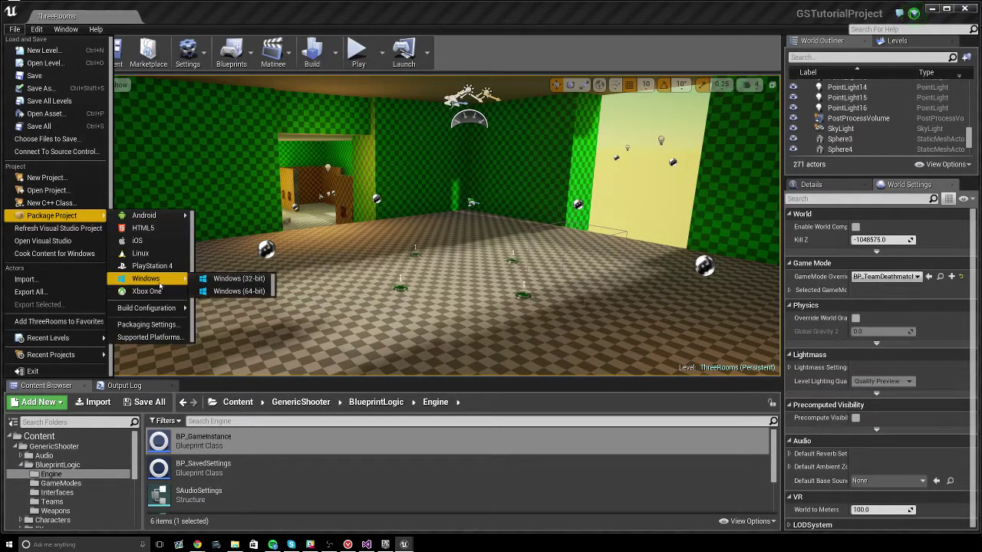
left_click(243, 279)
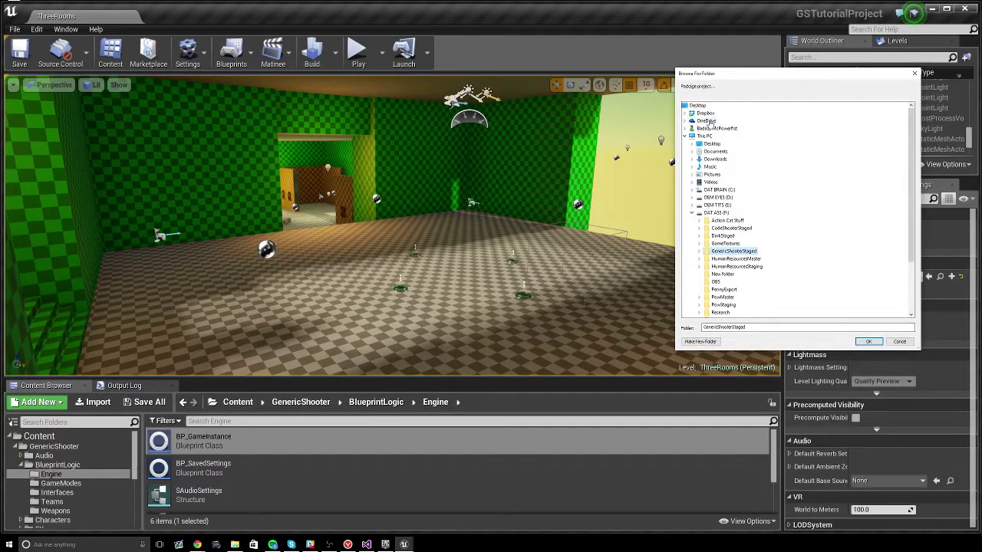
Step: Create a desktop folder named TestPackage as the output and begin packaging
left_click(696, 105)
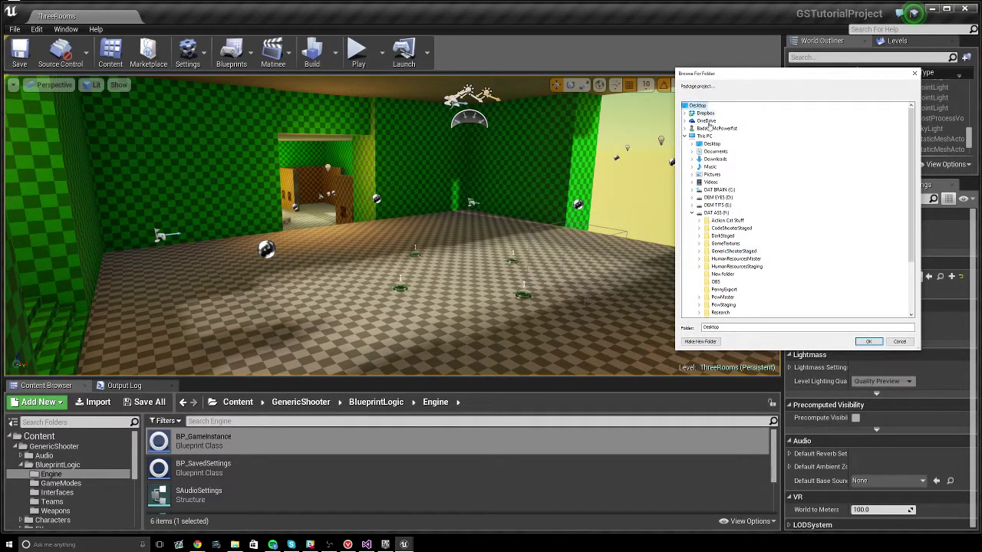
left_click(701, 342)
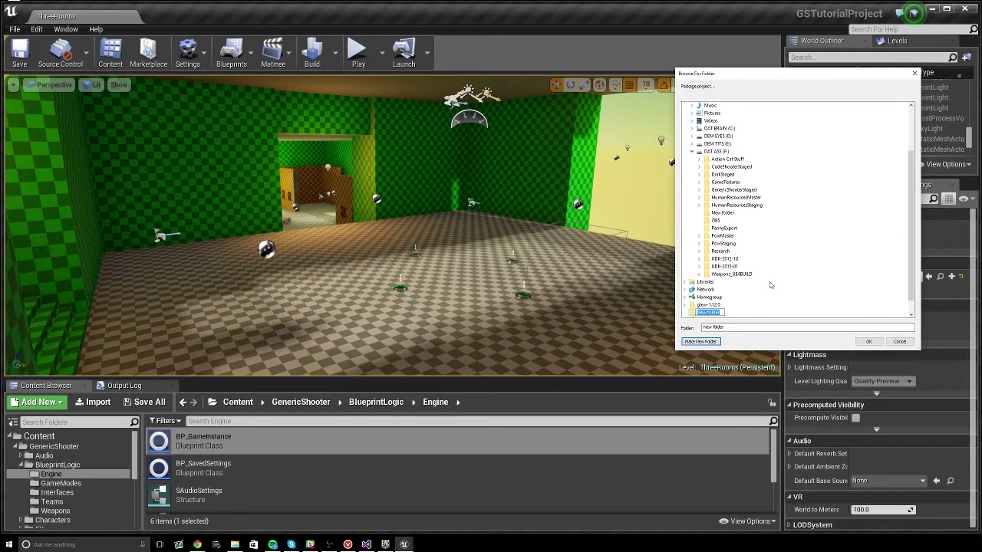
type("TwistaPackage")
key("Return")
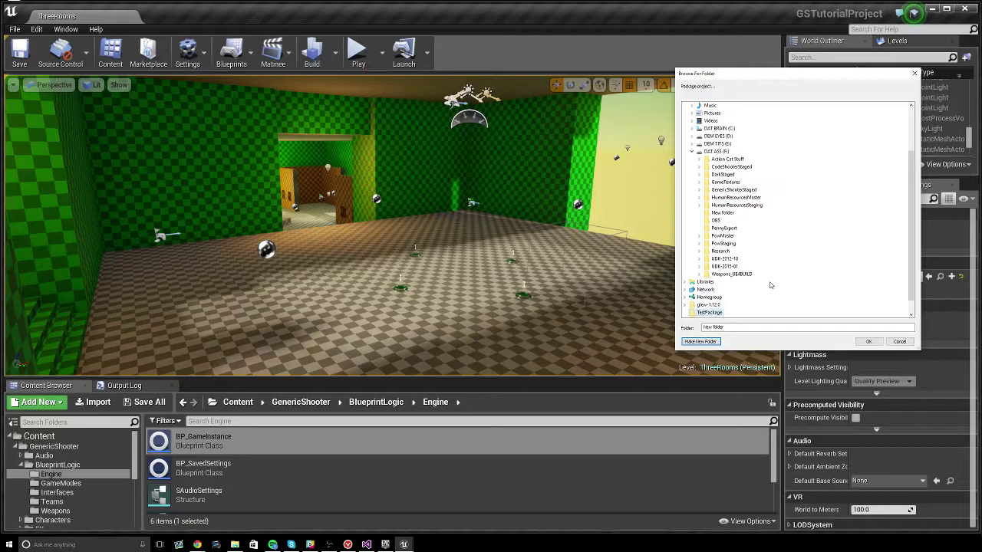
left_click(878, 342)
left_click(146, 385)
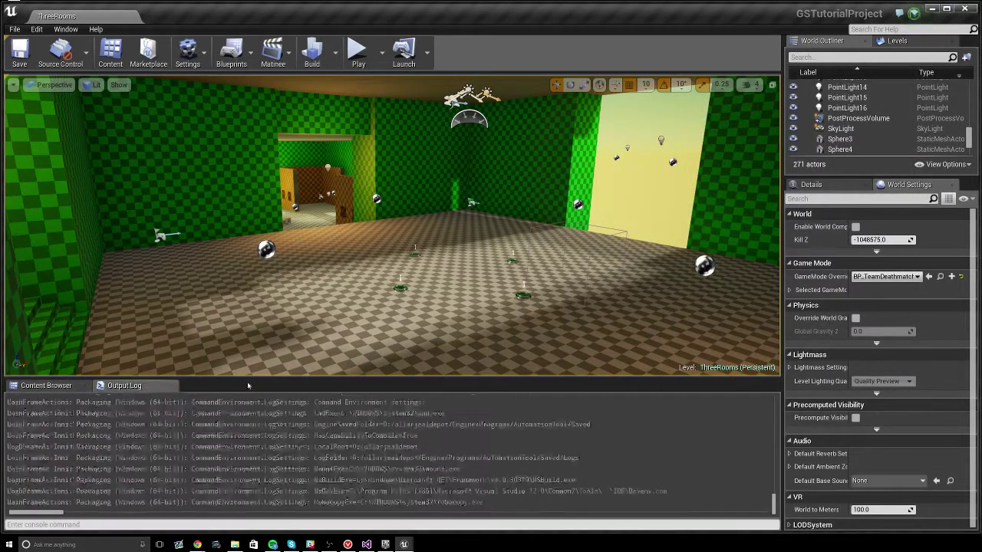
Step: Enlarge the Output Log panel to follow packaging until the .pak is written
left_click_drag(286, 379, 285, 262)
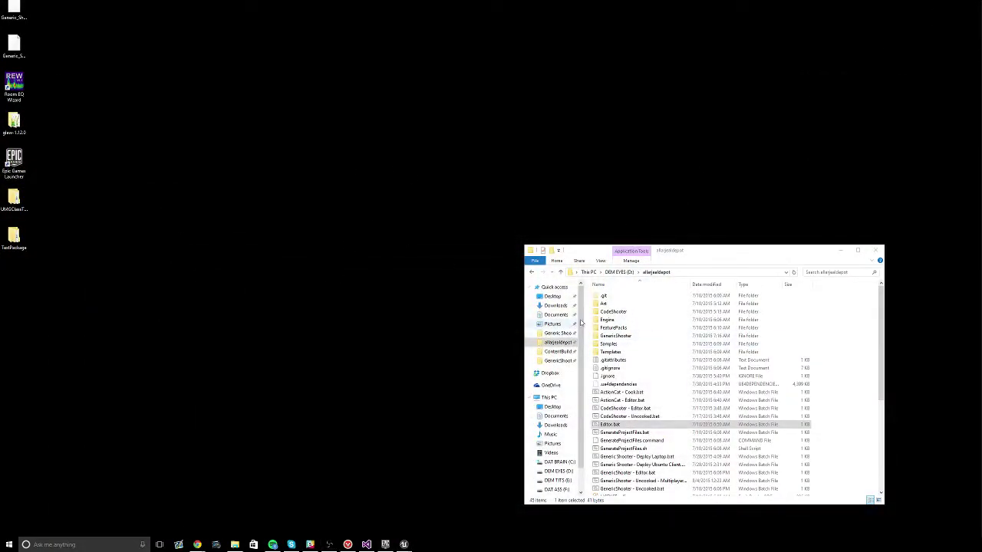
Step: Run GSTutorialProject.exe from Desktop > TestPackage > WindowsNoEditor
left_click_drag(734, 255, 594, 186)
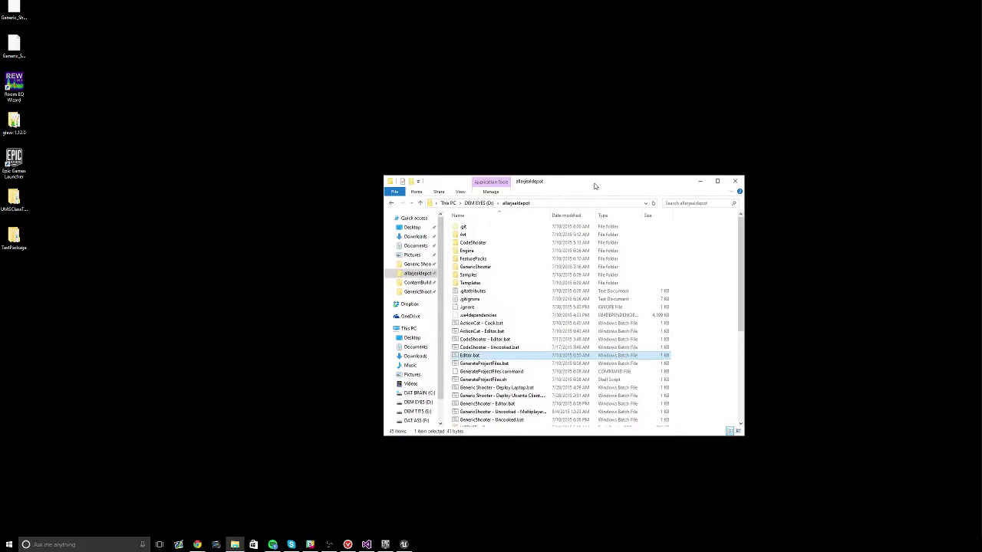
left_click(412, 227)
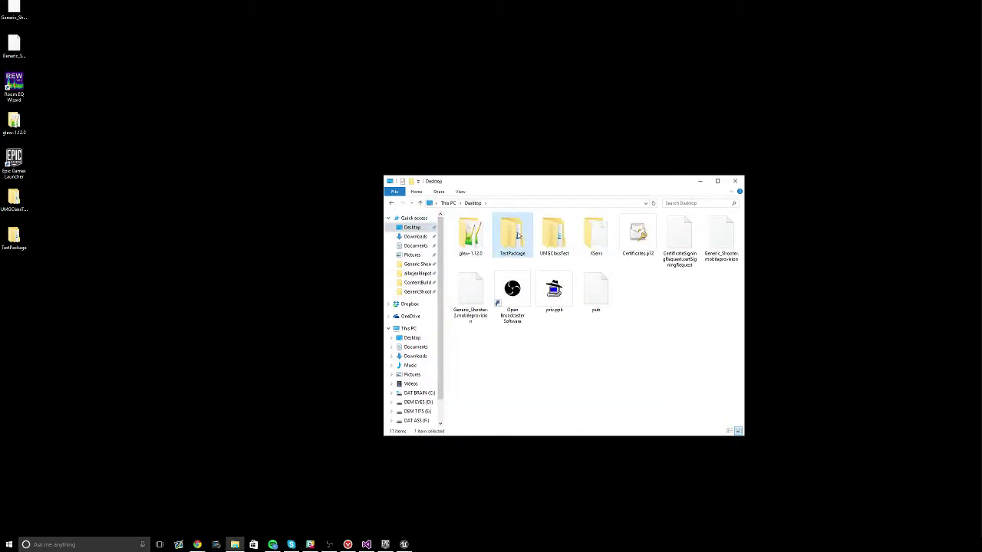
double_click(507, 238)
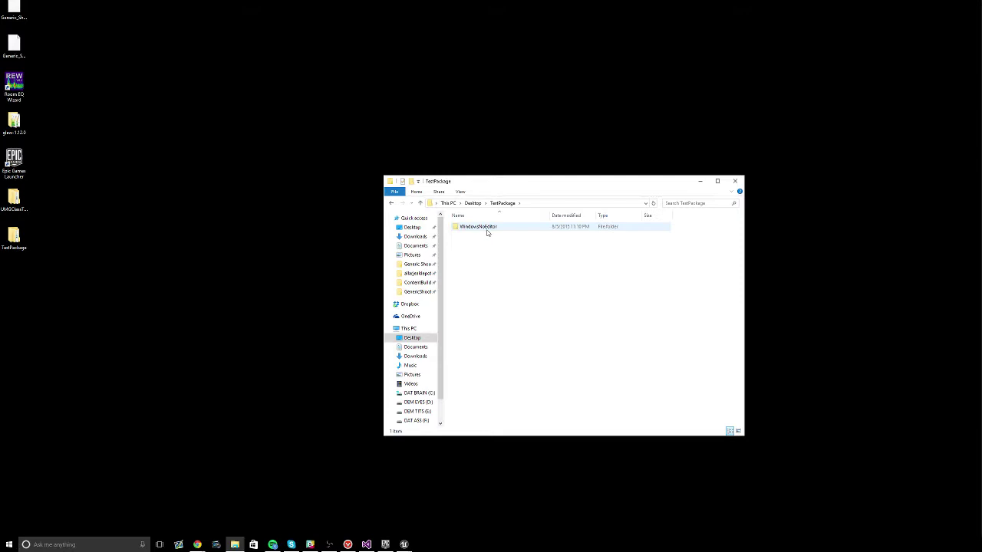
double_click(486, 229)
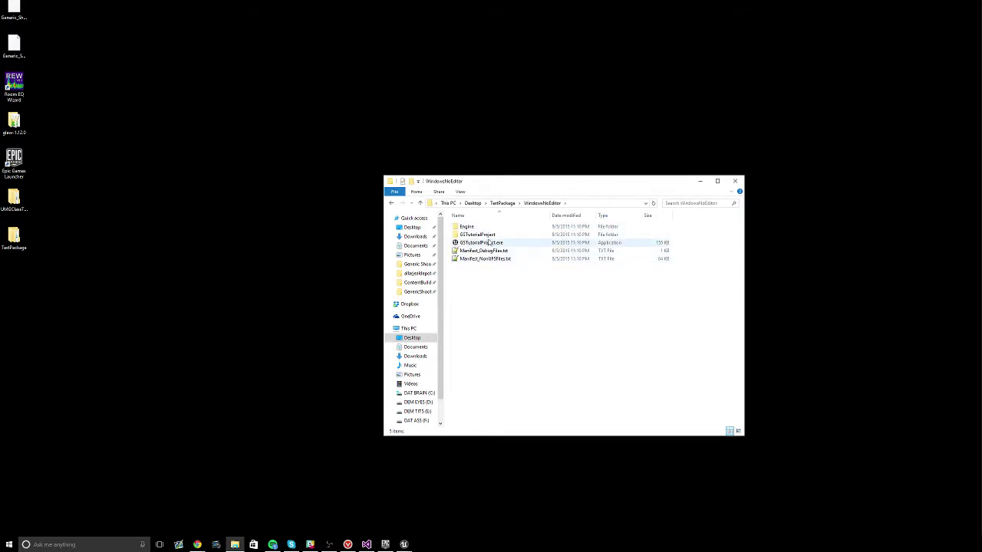
left_click(486, 244)
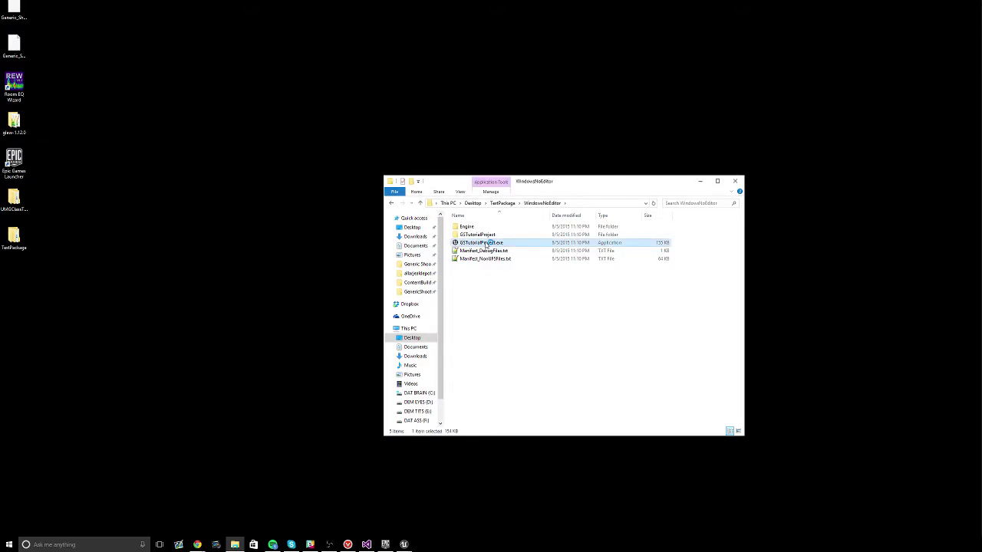
double_click(486, 244)
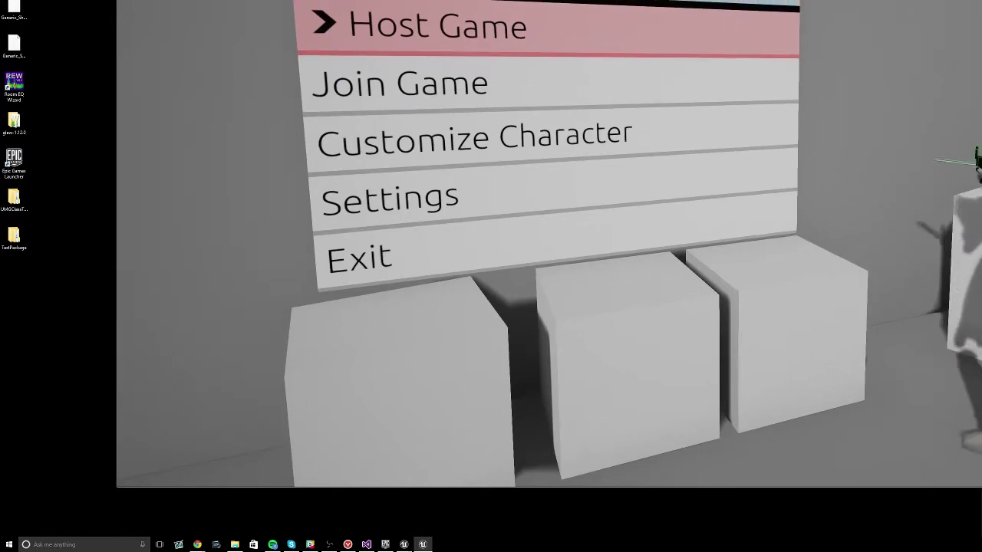
Step: Switch the game to a 1920x1080 window with the console command setres 1920x1080w
type("st")
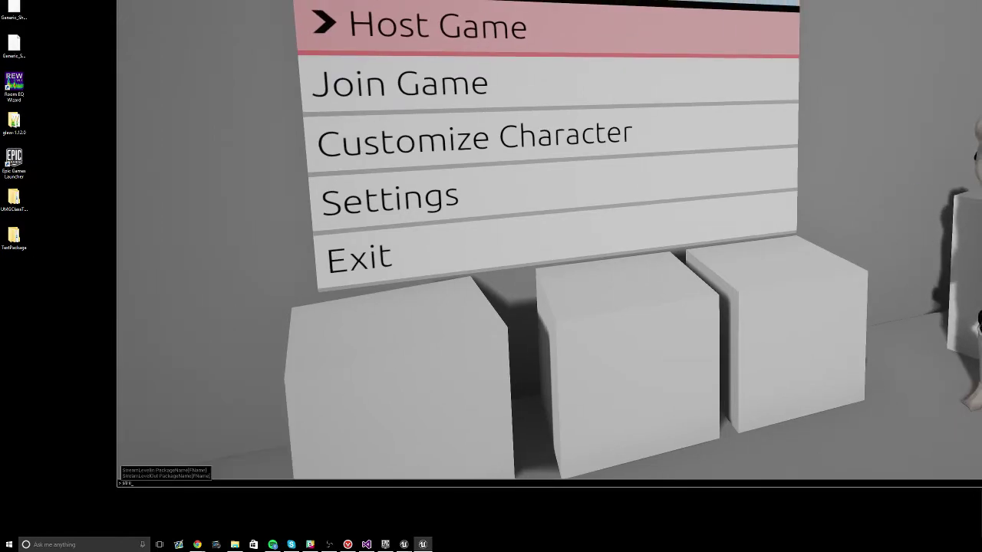
key("BackSpace")
key("BackSpace")
type("setre")
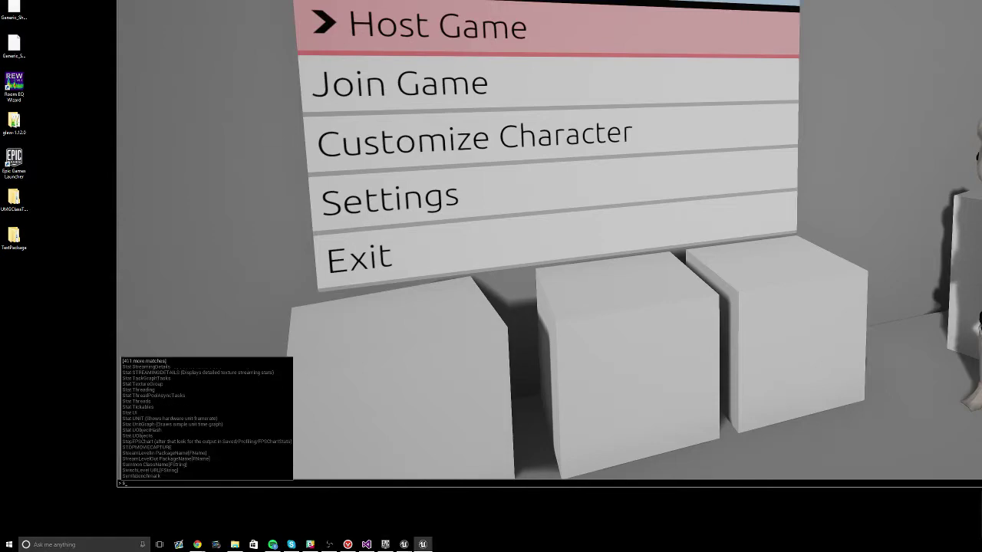
type("s")
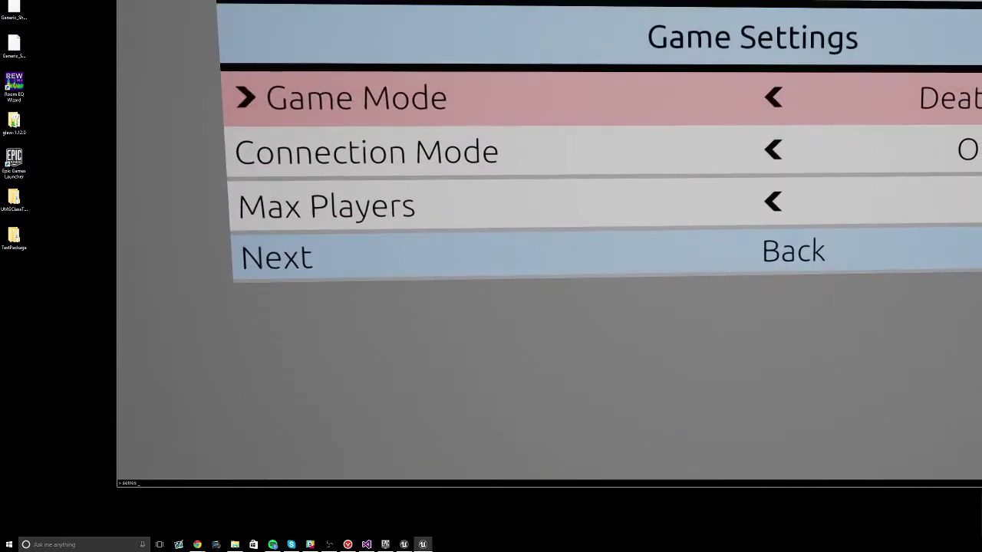
key("BackSpace")
key("BackSpace")
key("BackSpace")
type("1920x1080w")
key("Return")
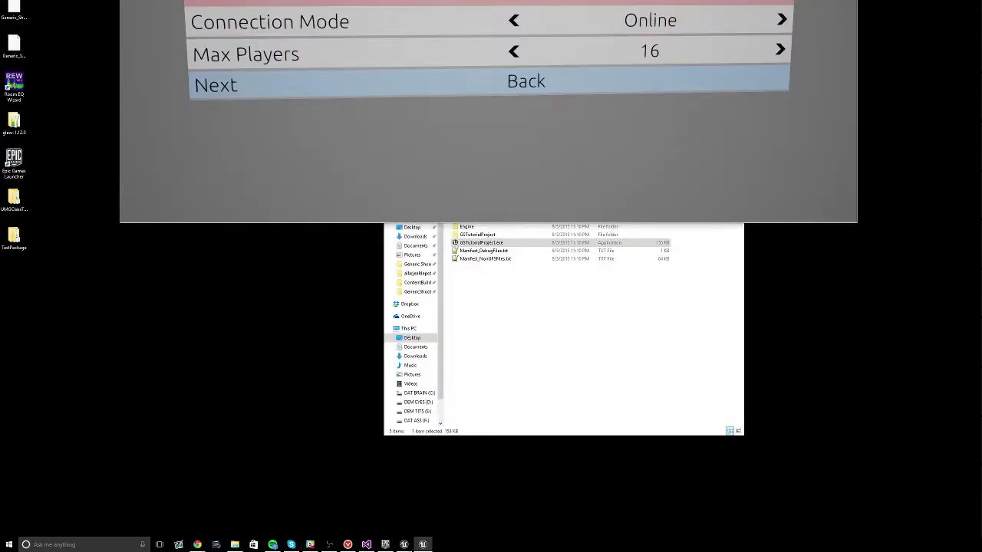
key("alt+Tab")
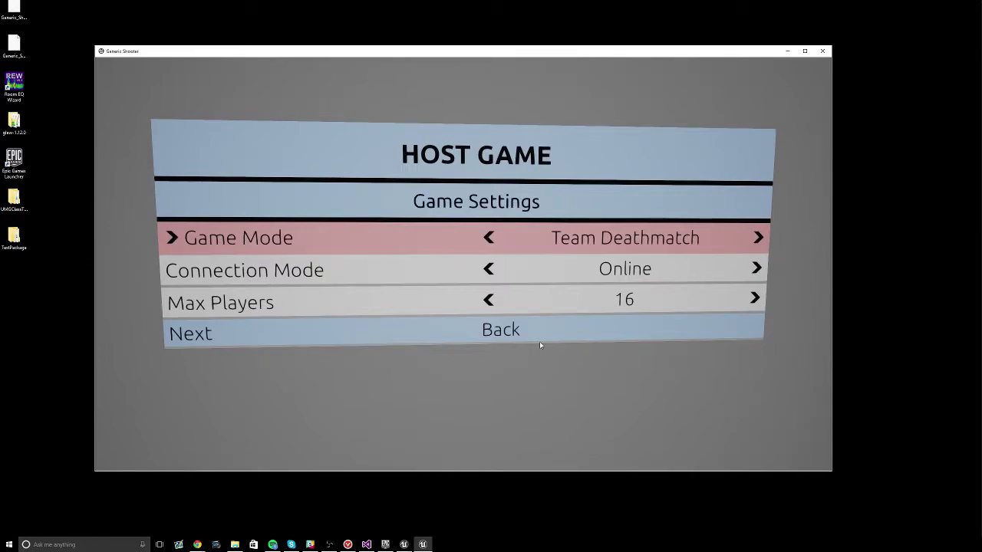
Step: Host a Team Deathmatch game with the level set to 3 Rooms
left_click(537, 337)
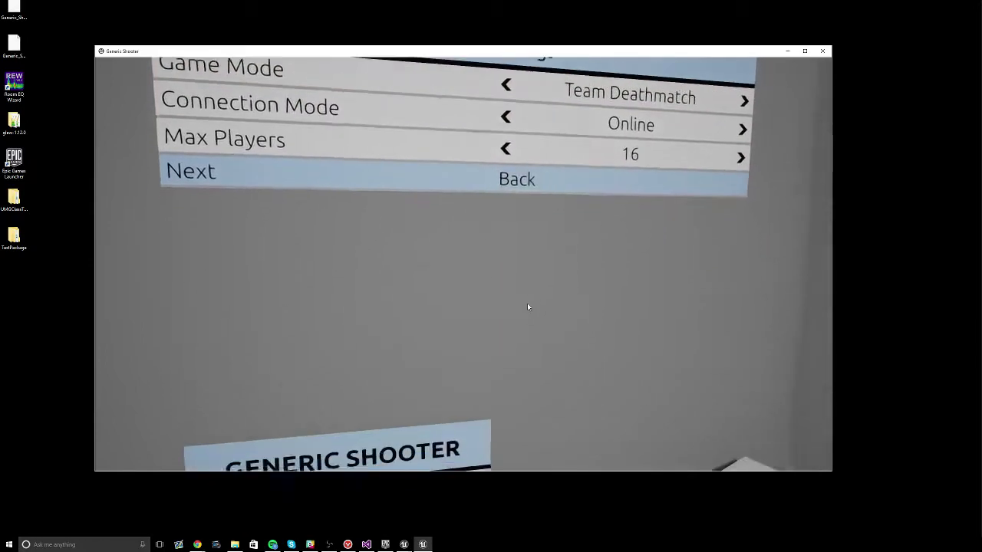
key("Return")
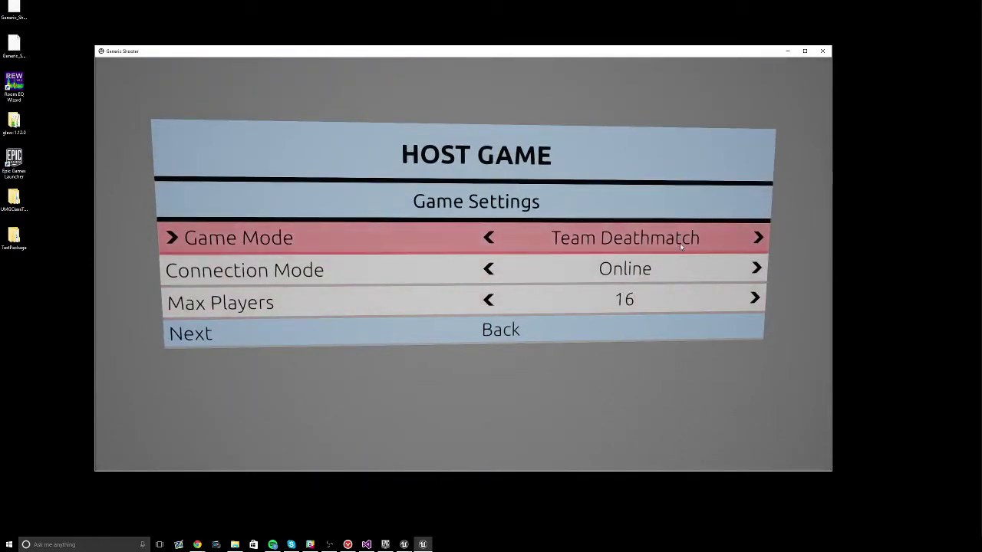
left_click(384, 331)
left_click(758, 238)
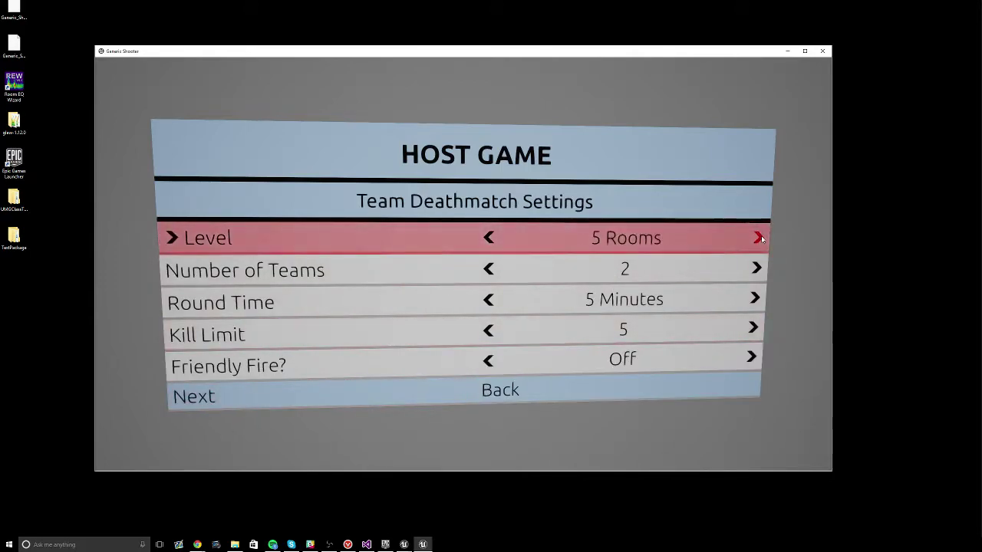
left_click(757, 238)
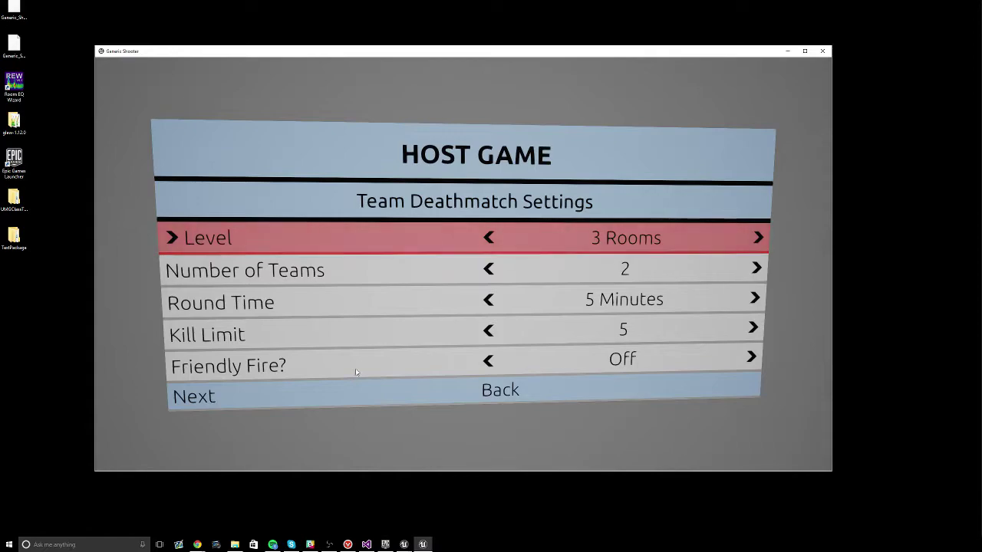
left_click(341, 384)
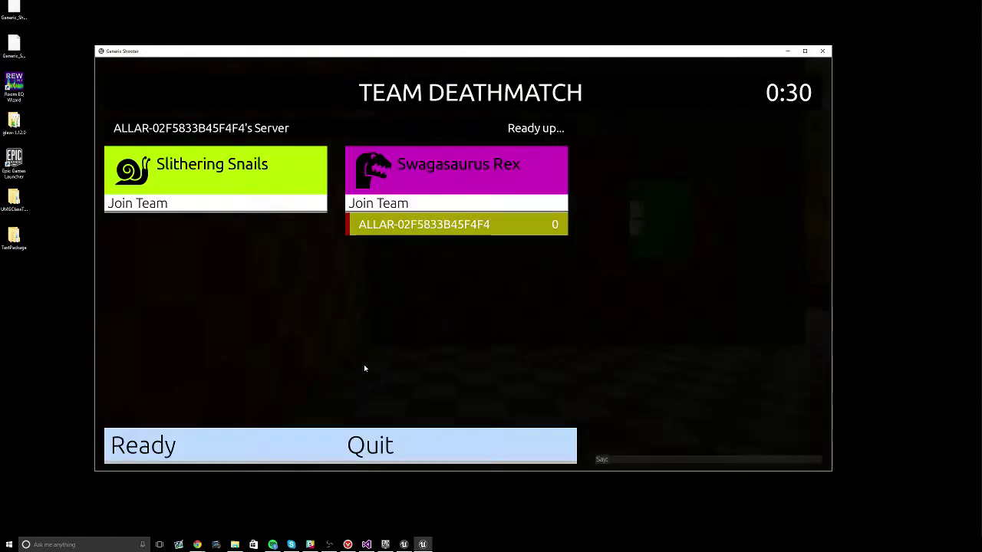
Step: Ready up, walk through the green rooms of the 3 Rooms map, then pause the game
left_click(231, 460)
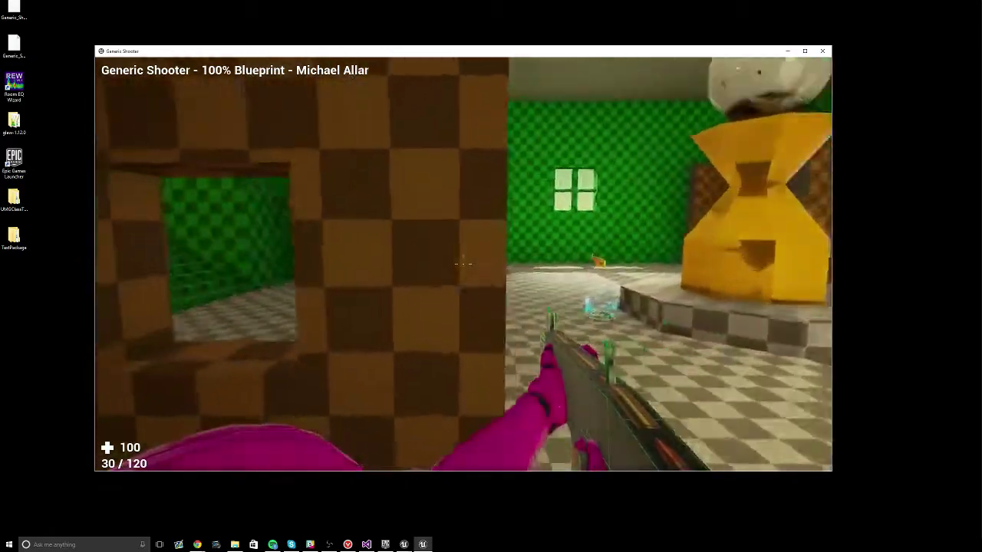
key("w")
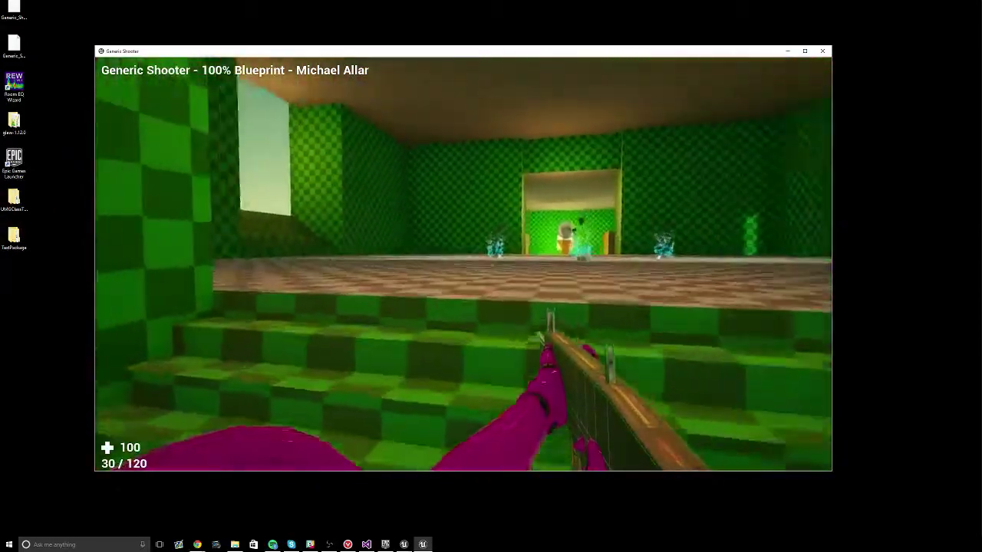
key("w")
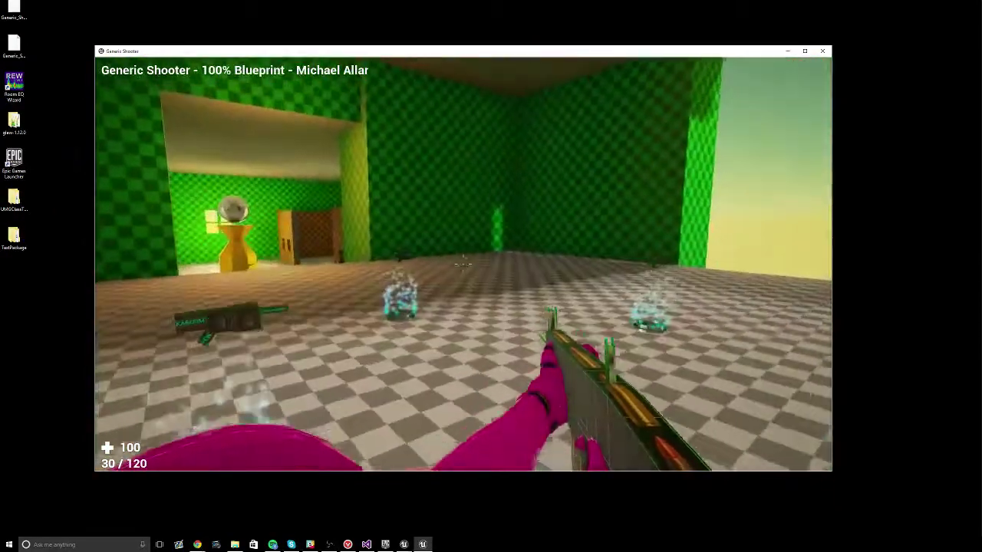
key("w")
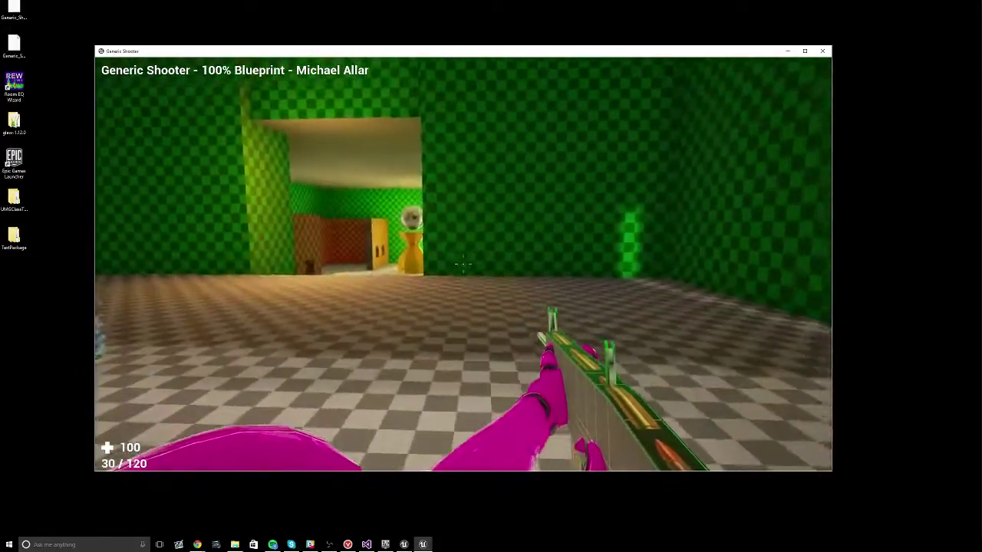
key("w")
key("Escape")
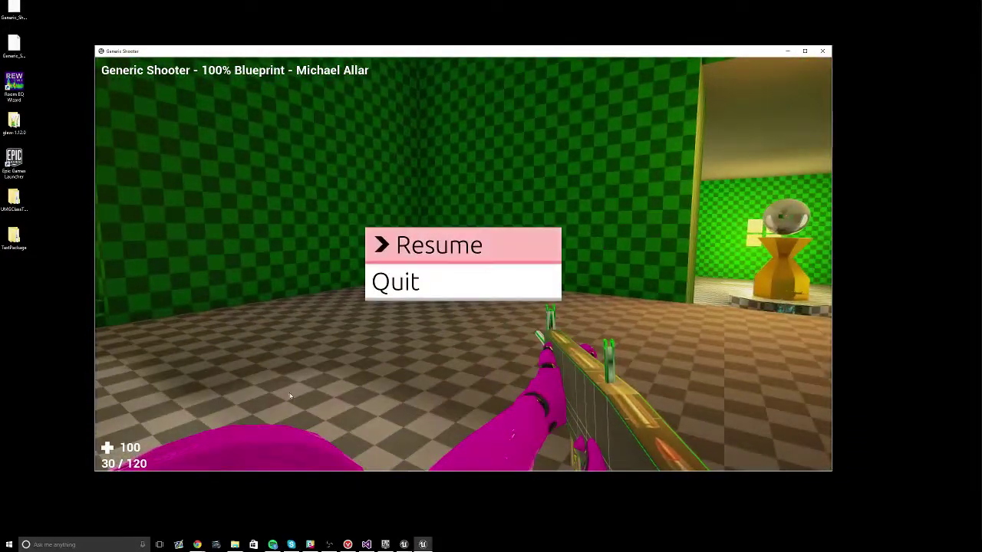
Step: Quit to the main menu and cycle the Deathmatch host level through 3 Rooms, 5 Rooms, Houses and Stuff
left_click(396, 295)
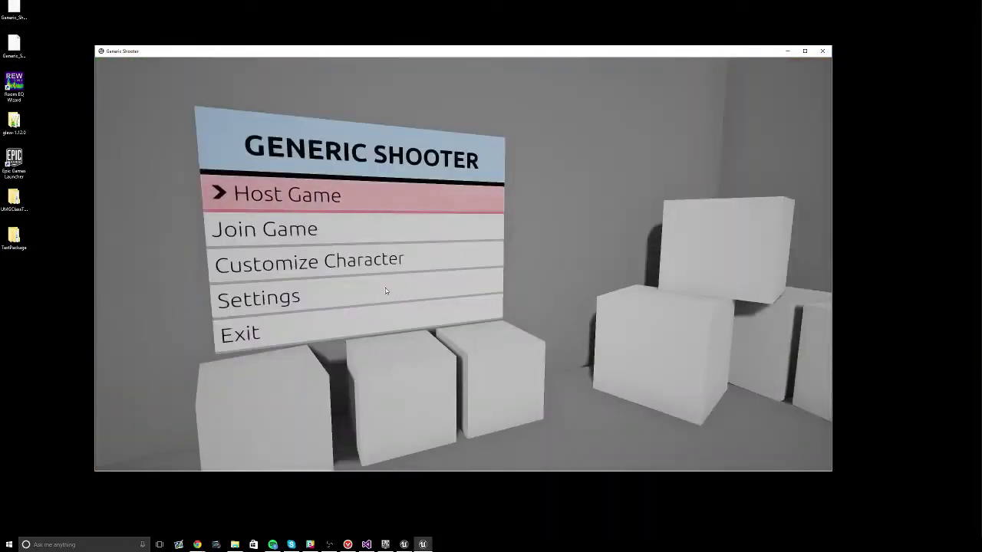
left_click(354, 190)
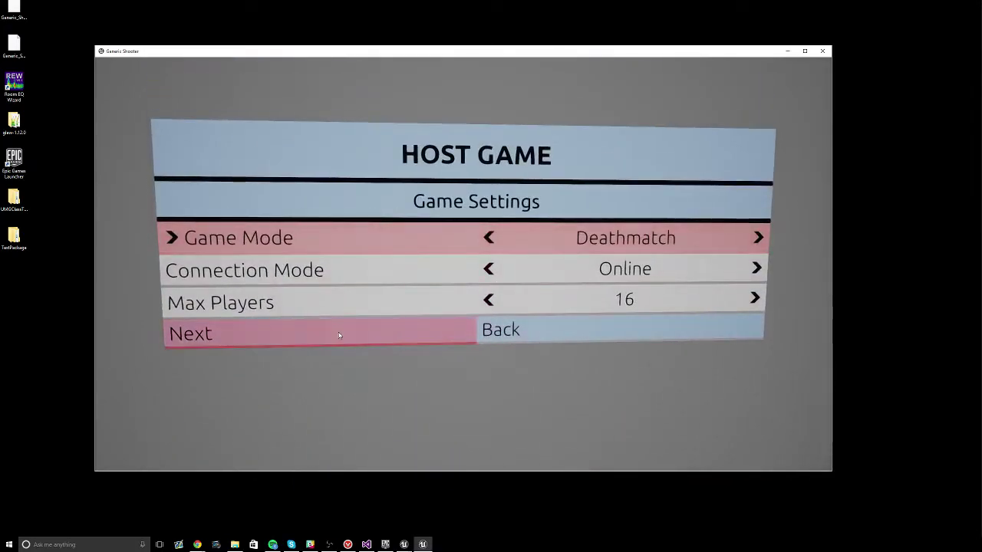
left_click(190, 333)
left_click(502, 237)
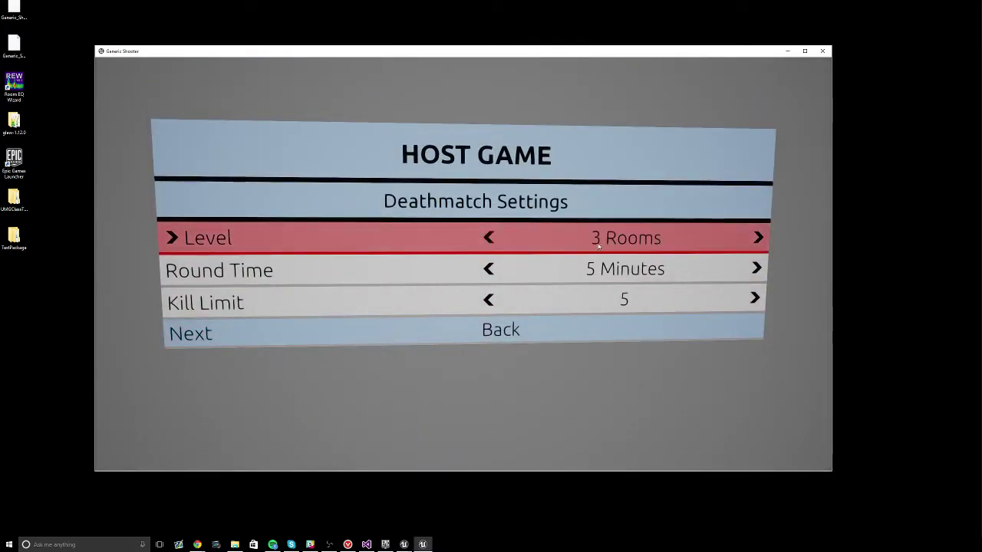
left_click(491, 238)
left_click(493, 238)
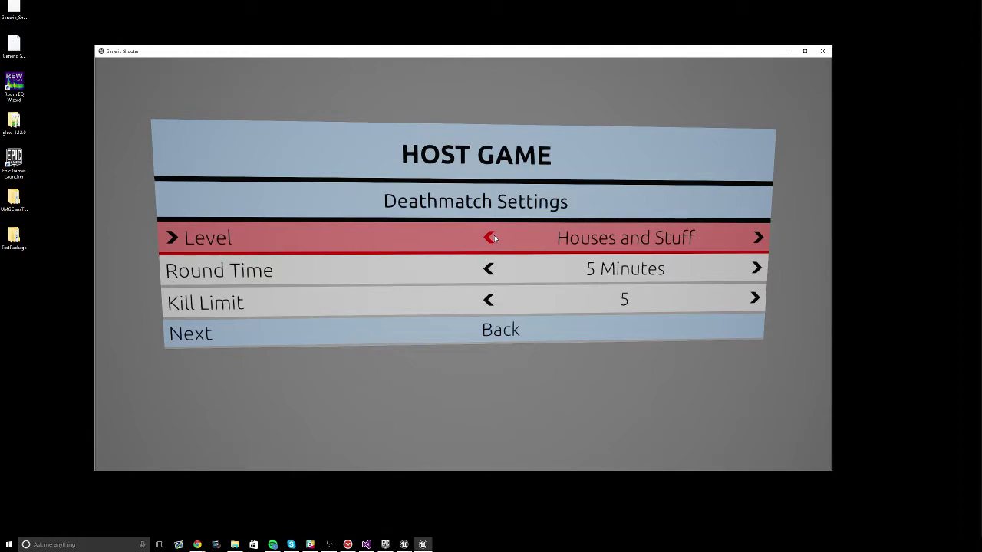
Step: Back out to the main menu, exit Generic Shooter, and close the File Explorer window
left_click(529, 339)
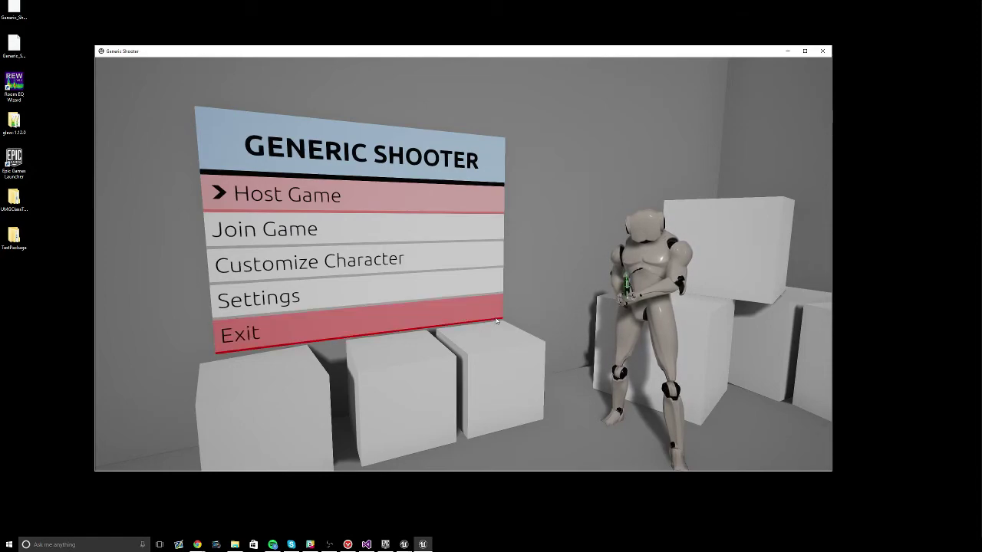
left_click(496, 321)
left_click(734, 183)
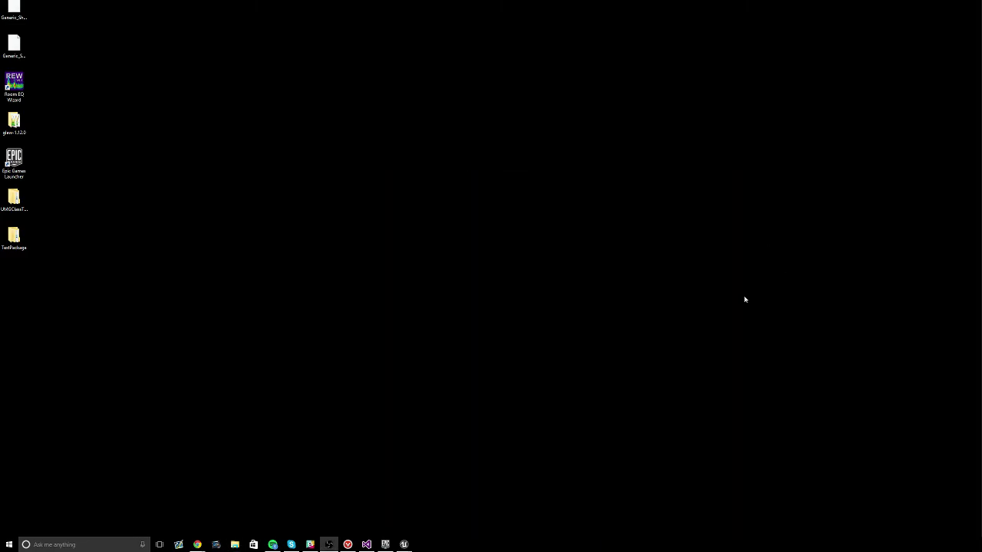